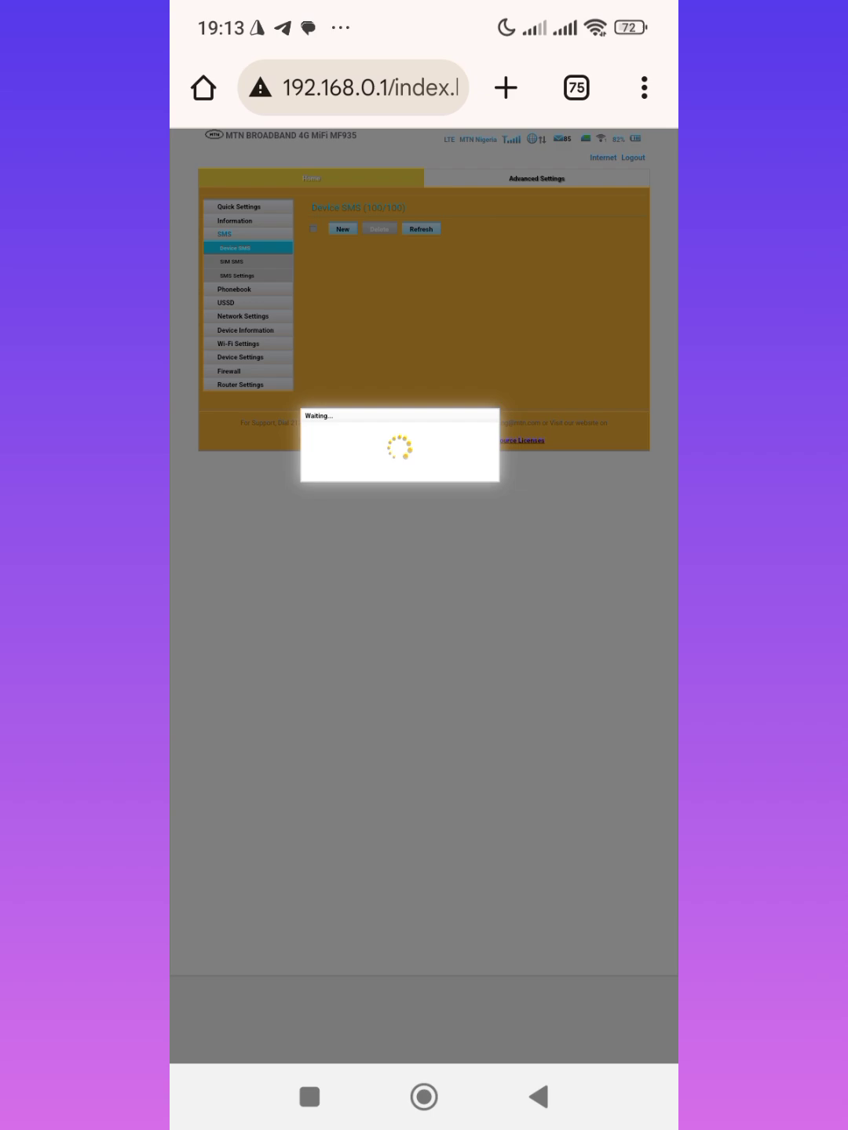
# - Bring up the recent-apps list while the Device SMS page is still loading
pyautogui.click(309, 1096)
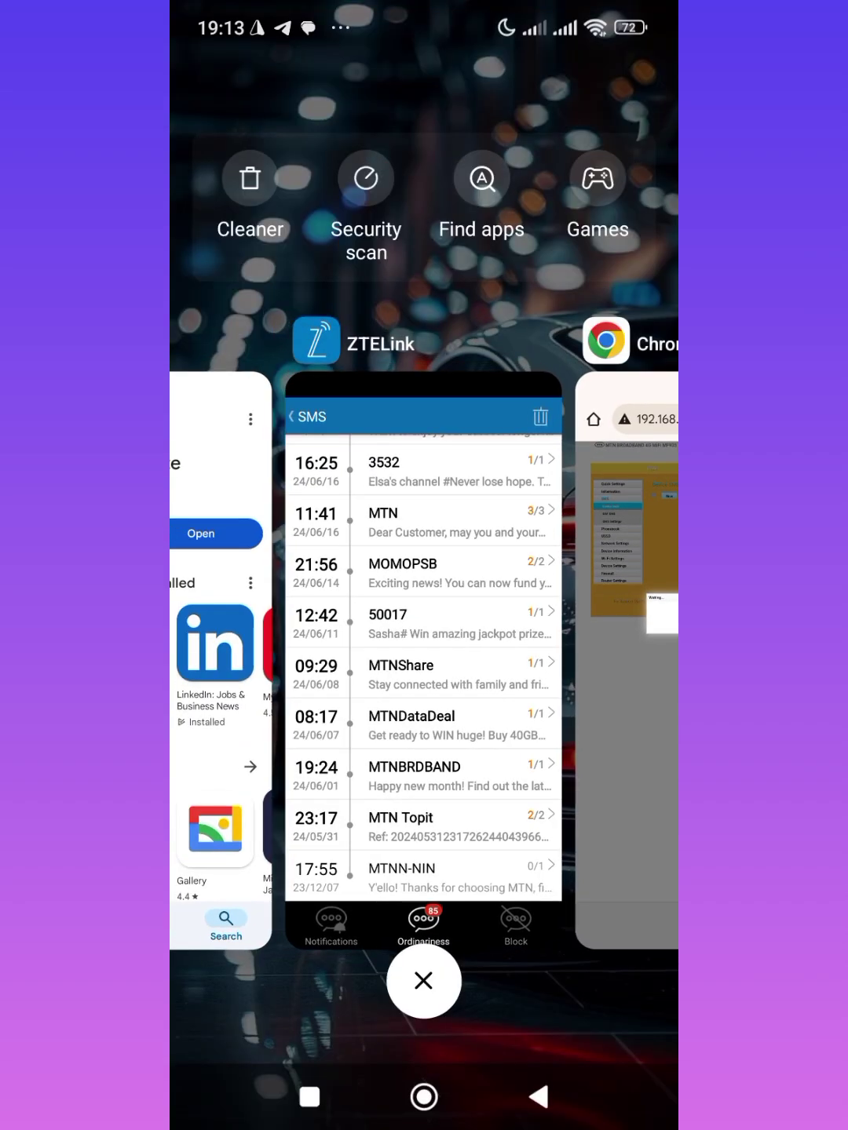
# - Switch to Play Store, go back to the 'zte link' results, then return to the home screen
pyautogui.moveTo(353, 661); pyautogui.dragTo(636, 662)
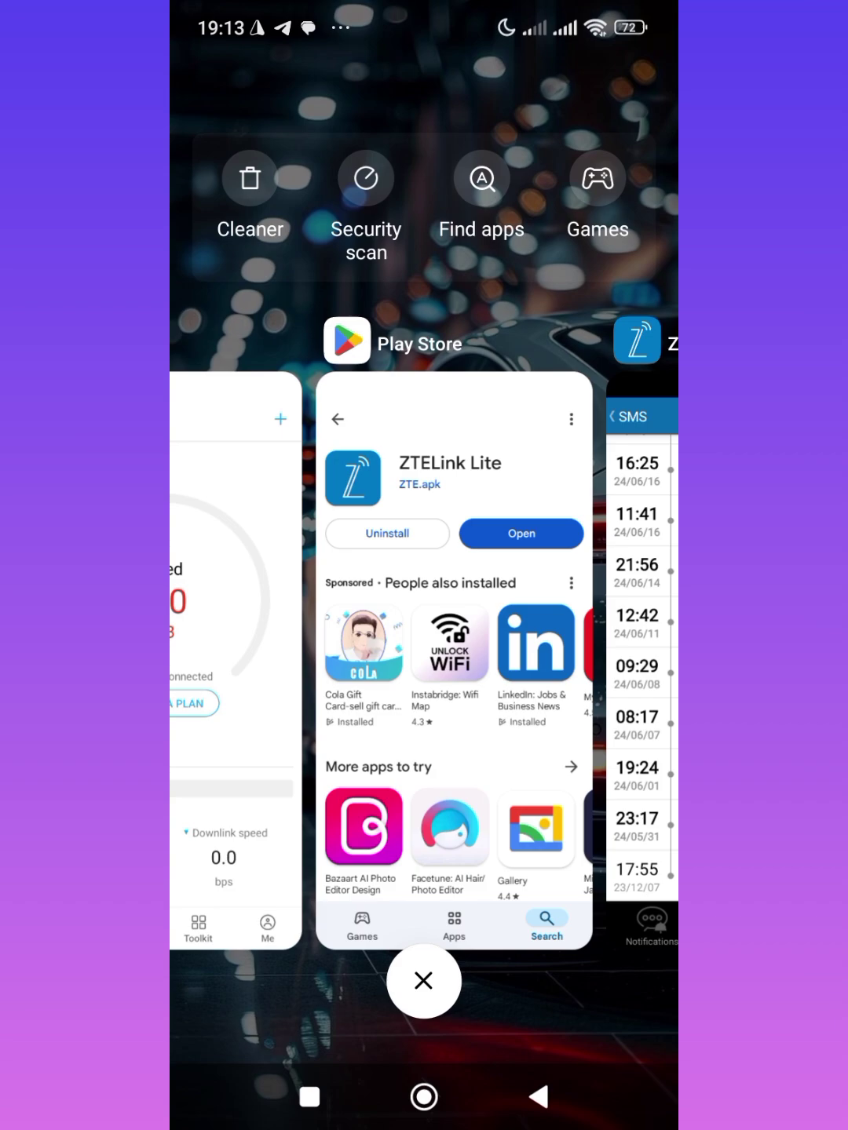
pyautogui.click(420, 662)
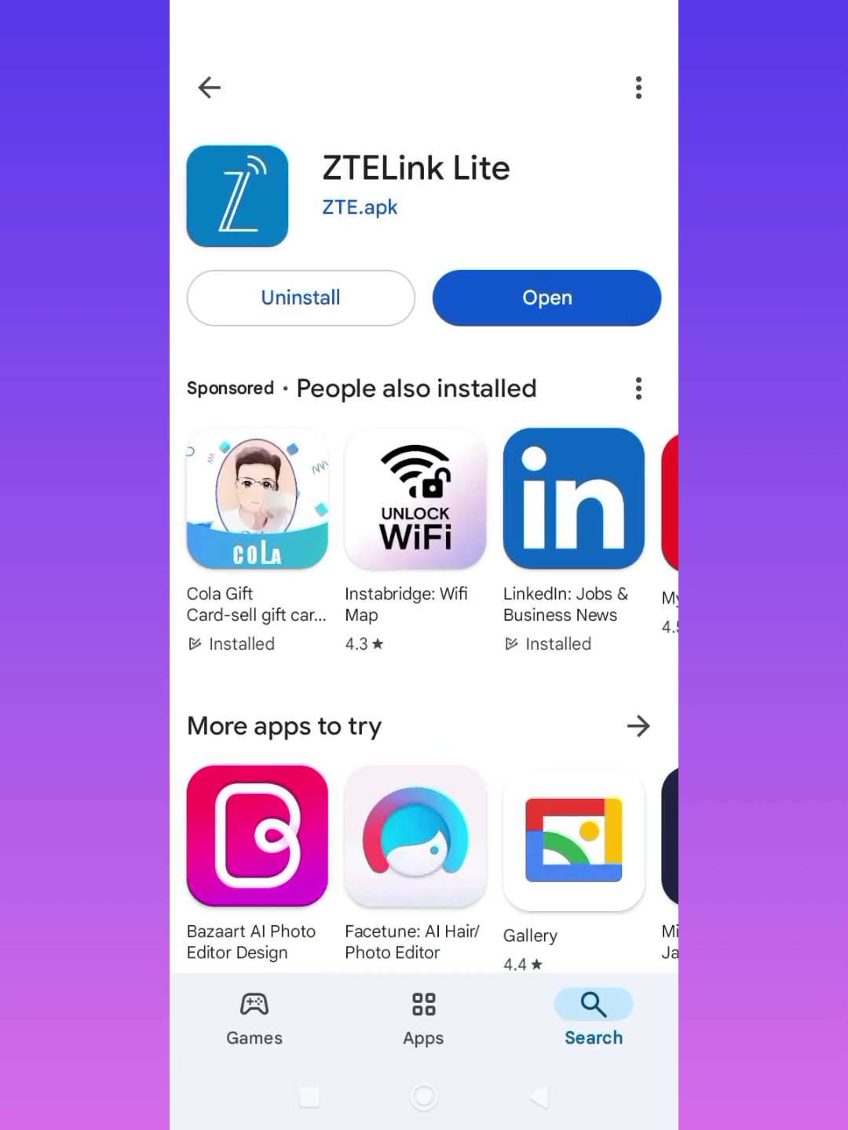
pyautogui.click(209, 87)
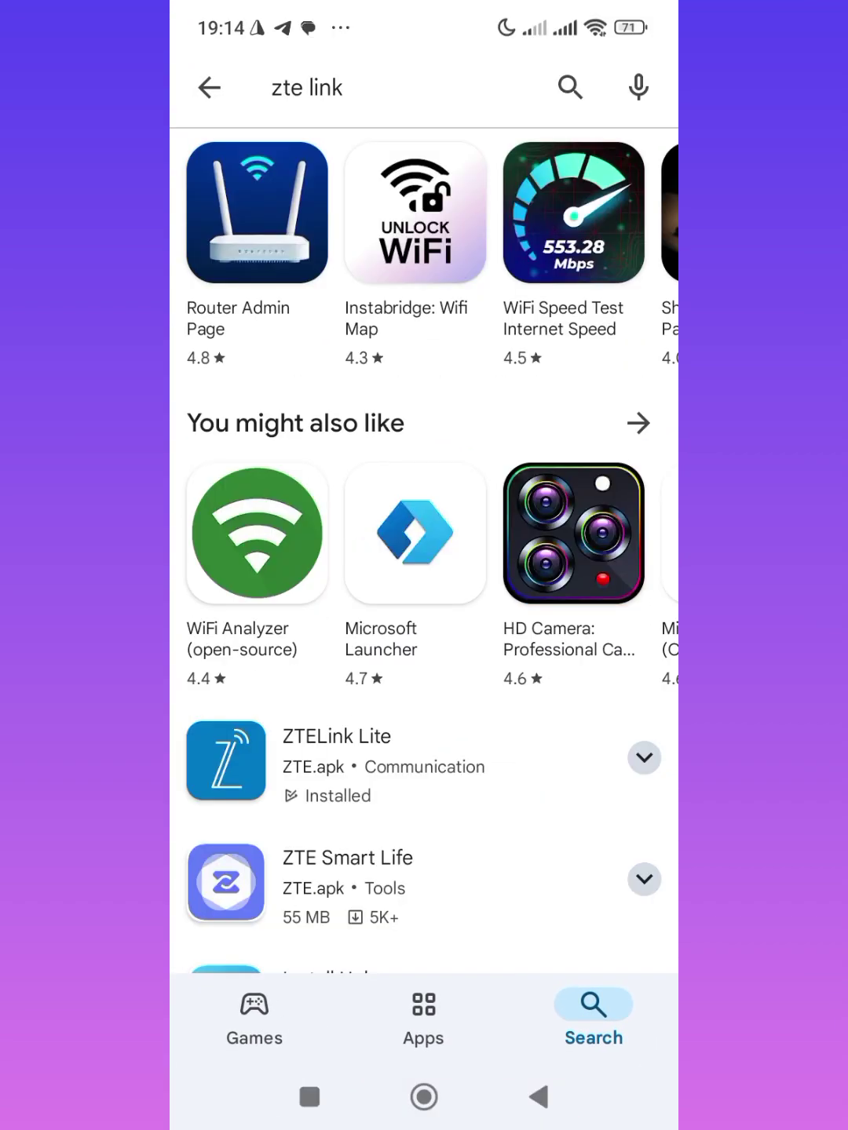
pyautogui.scroll(-2, 424, 547)
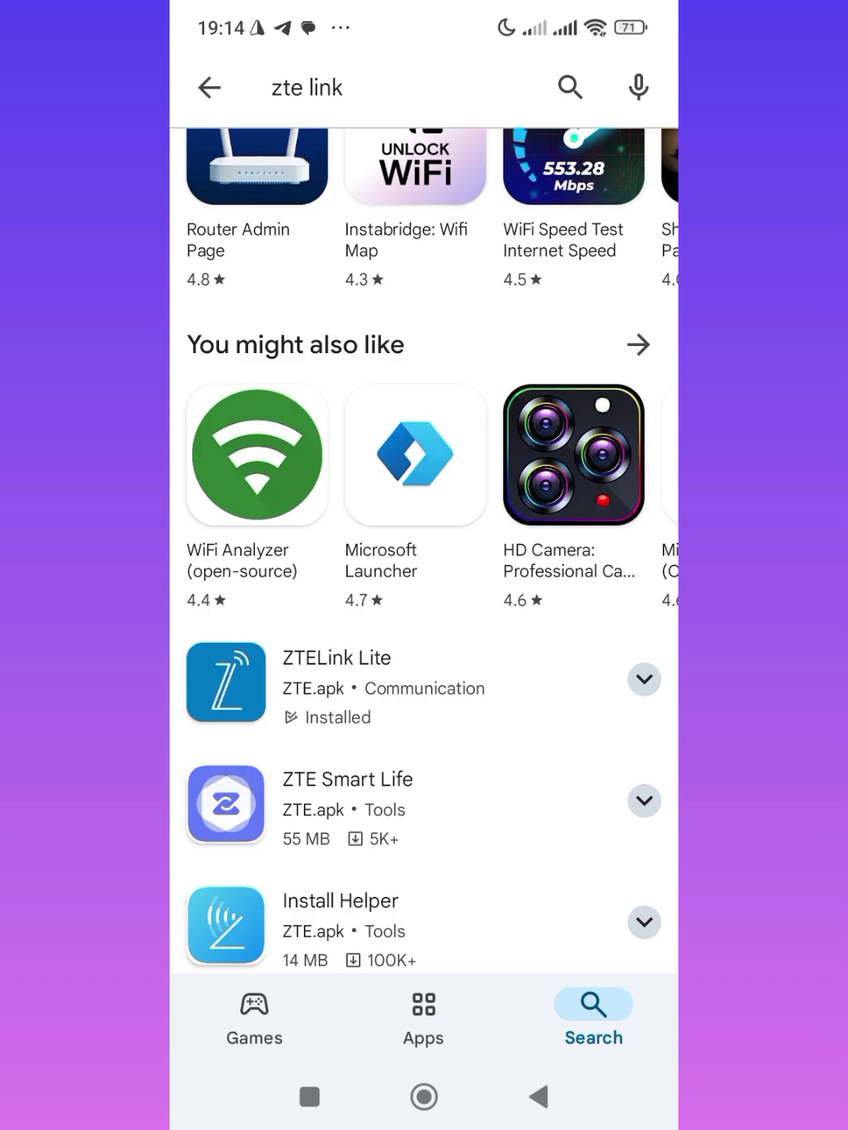
pyautogui.scroll(-2, 424, 547)
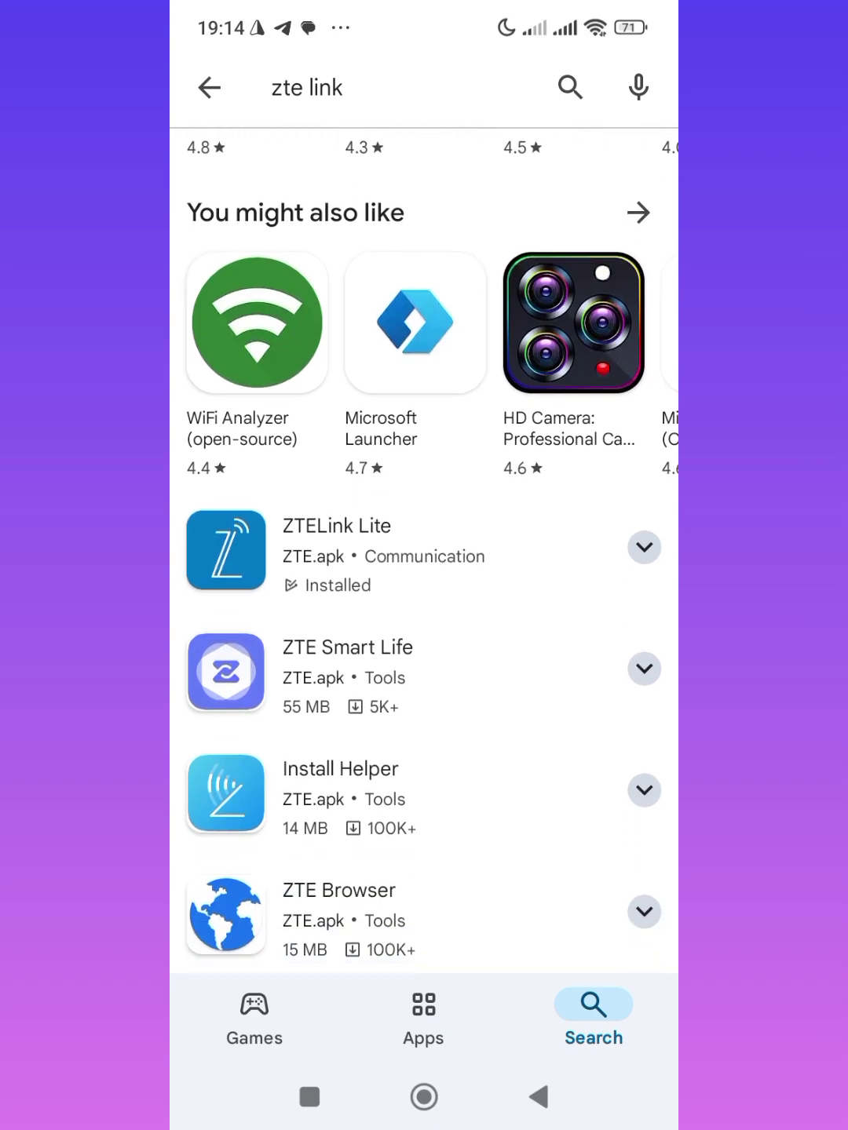
pyautogui.scroll(4, 424, 548)
pyautogui.scroll(1, 423, 548)
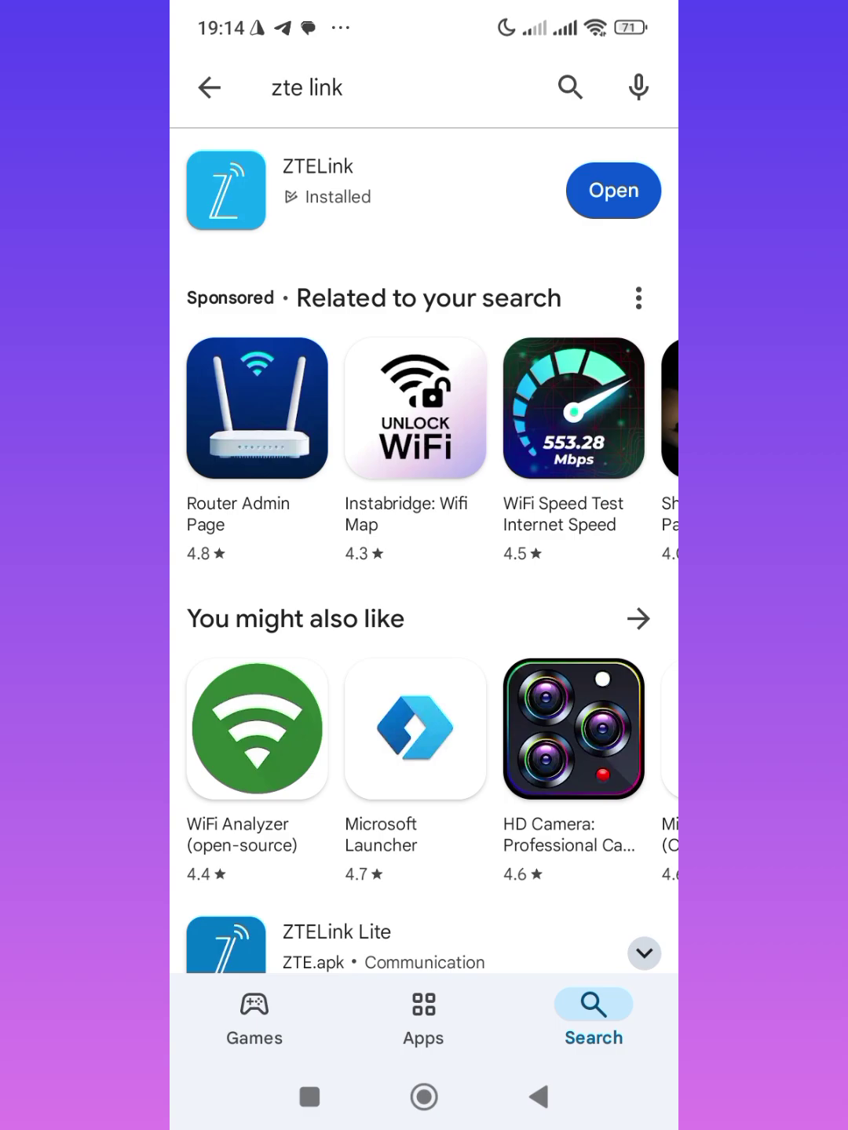
pyautogui.scroll(-1, 423, 547)
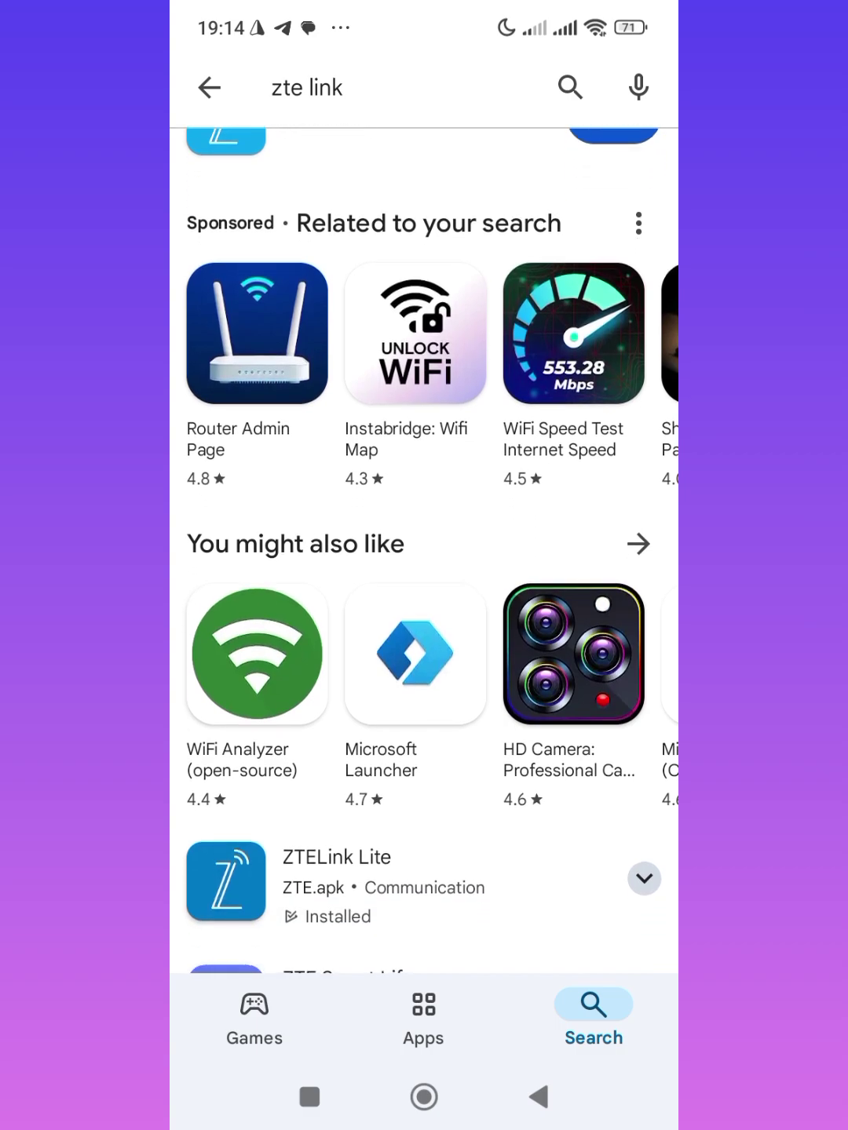
pyautogui.scroll(1, 424, 547)
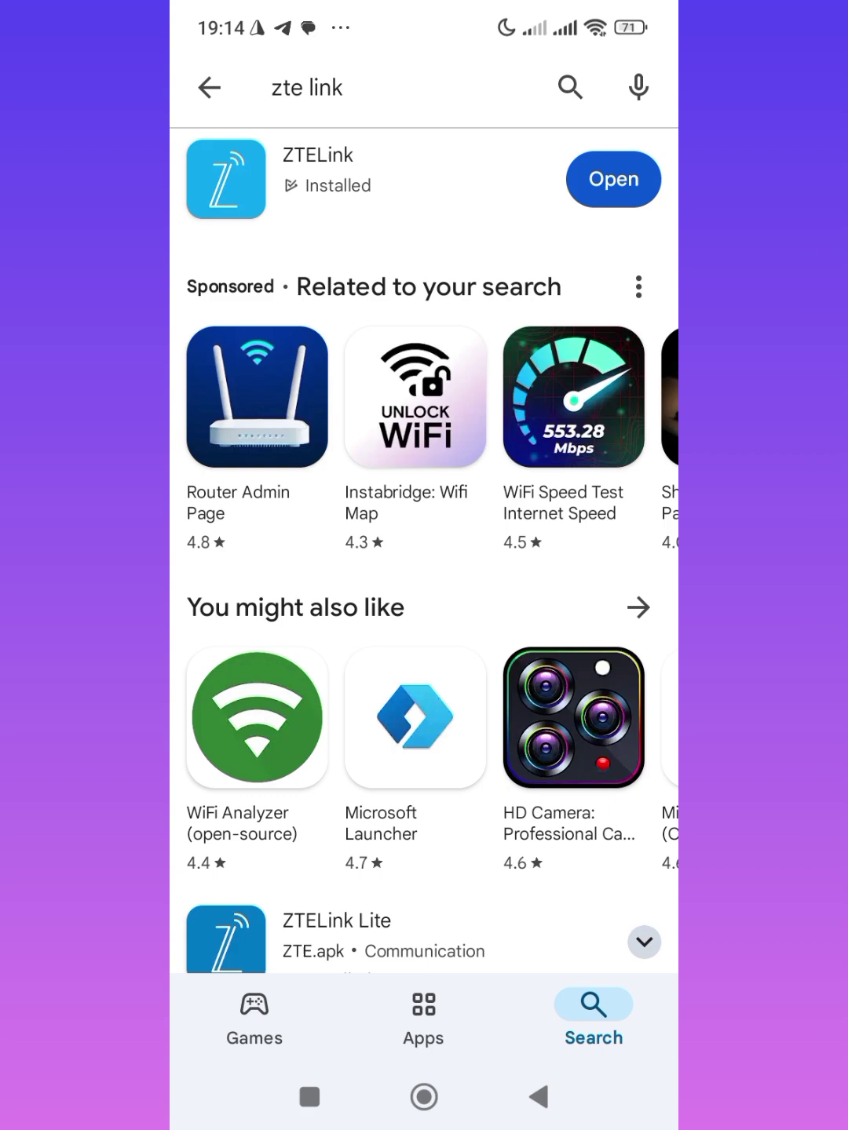
pyautogui.scroll(-2, 424, 548)
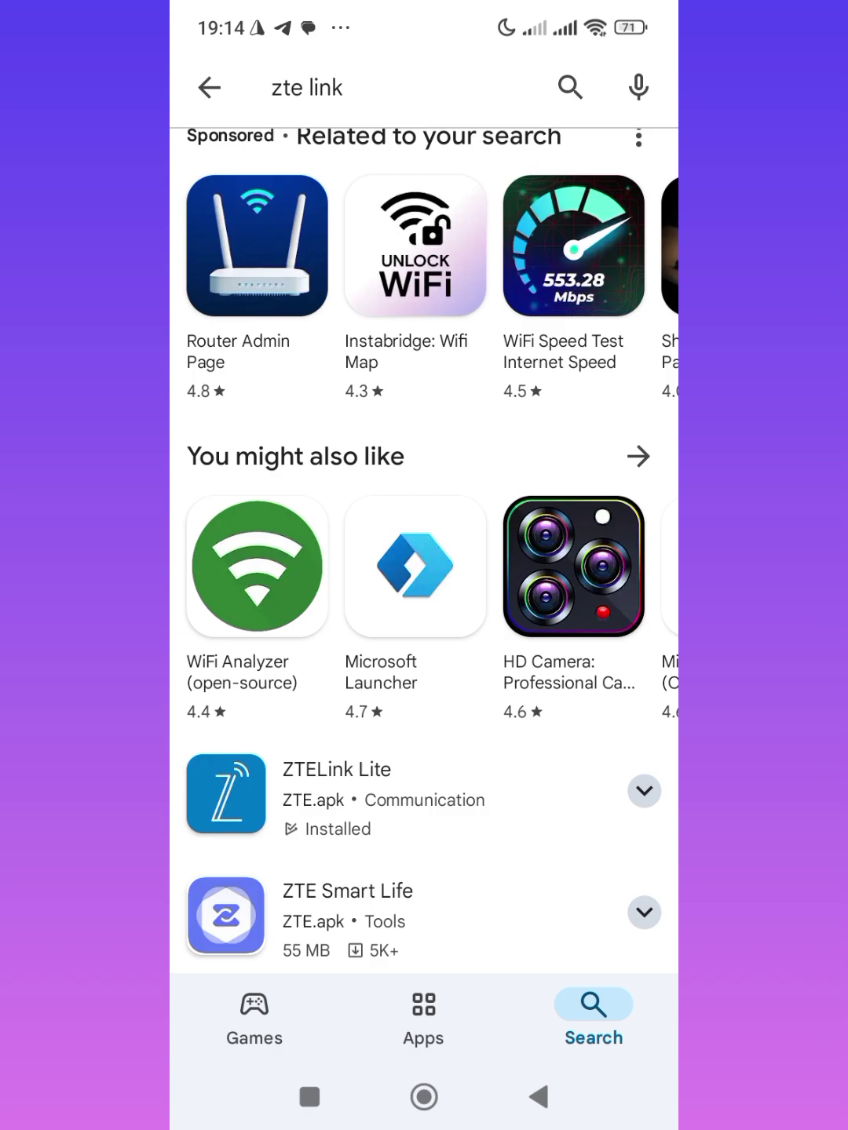
pyautogui.scroll(2, 424, 548)
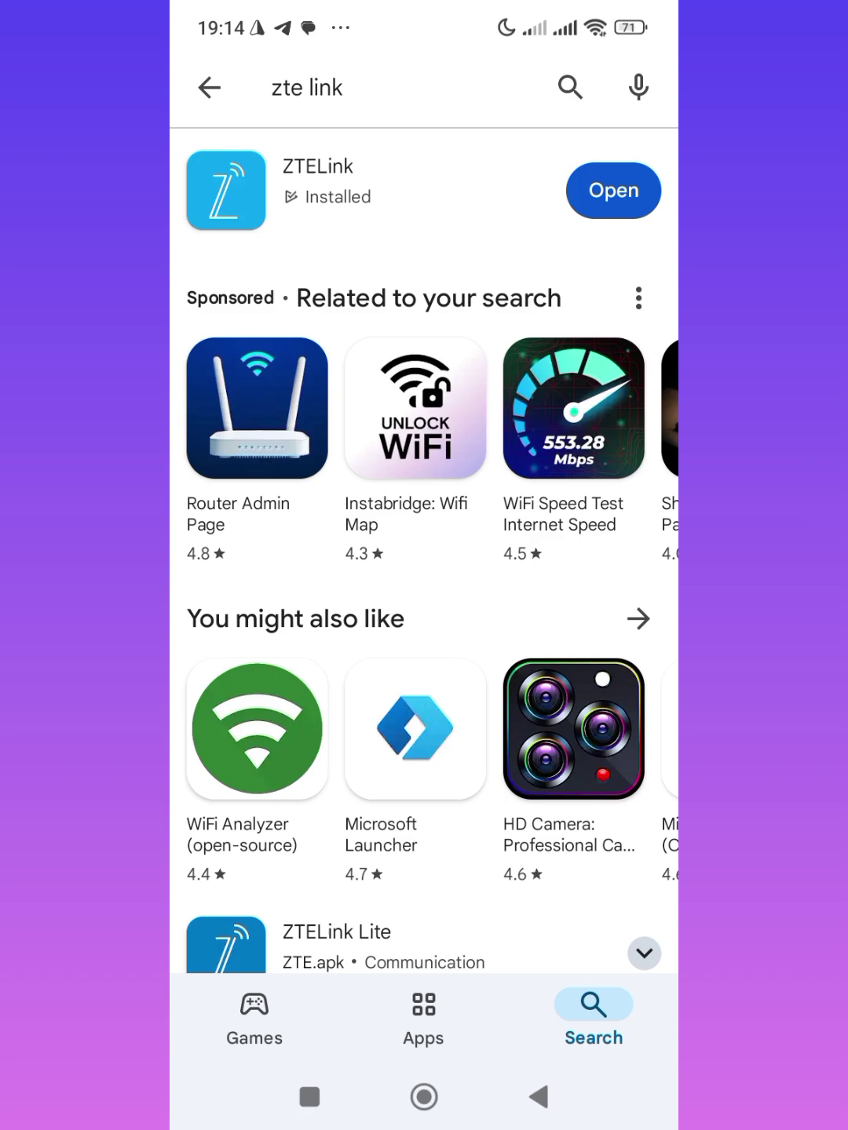
pyautogui.scroll(-2, 424, 548)
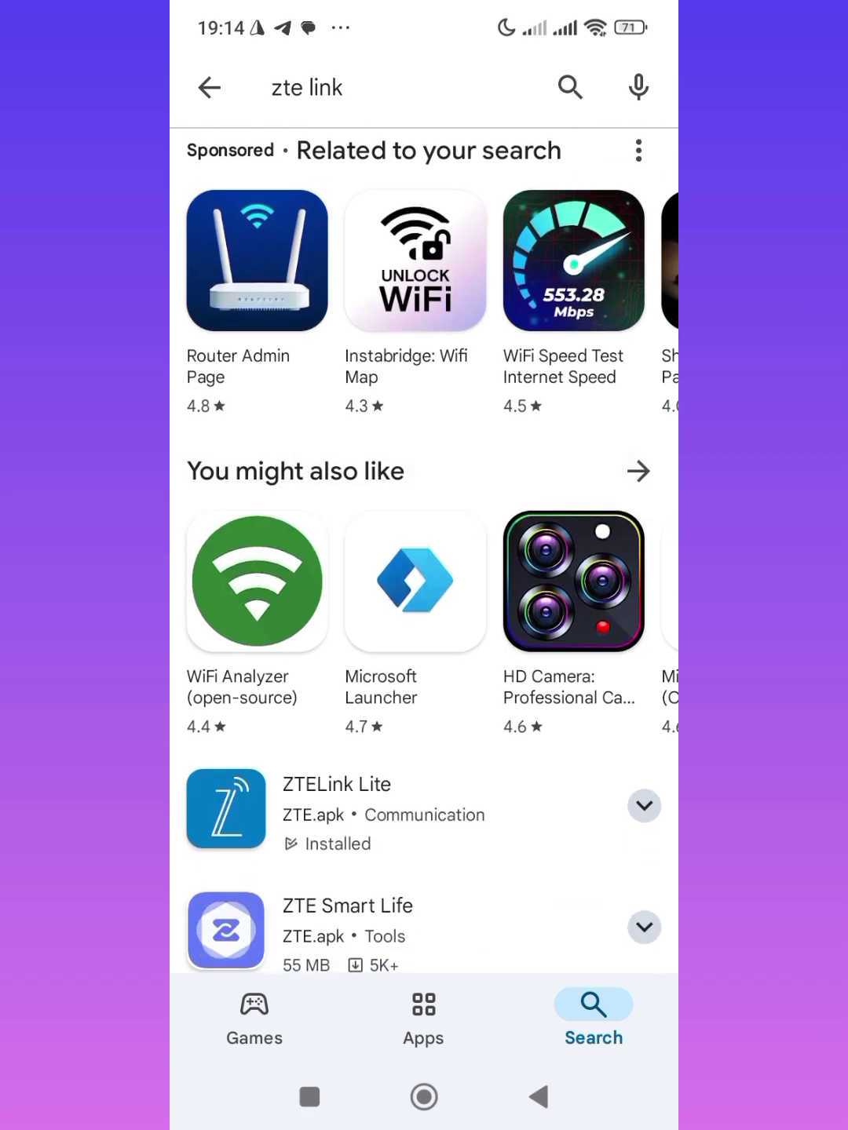
pyautogui.scroll(-1, 424, 751)
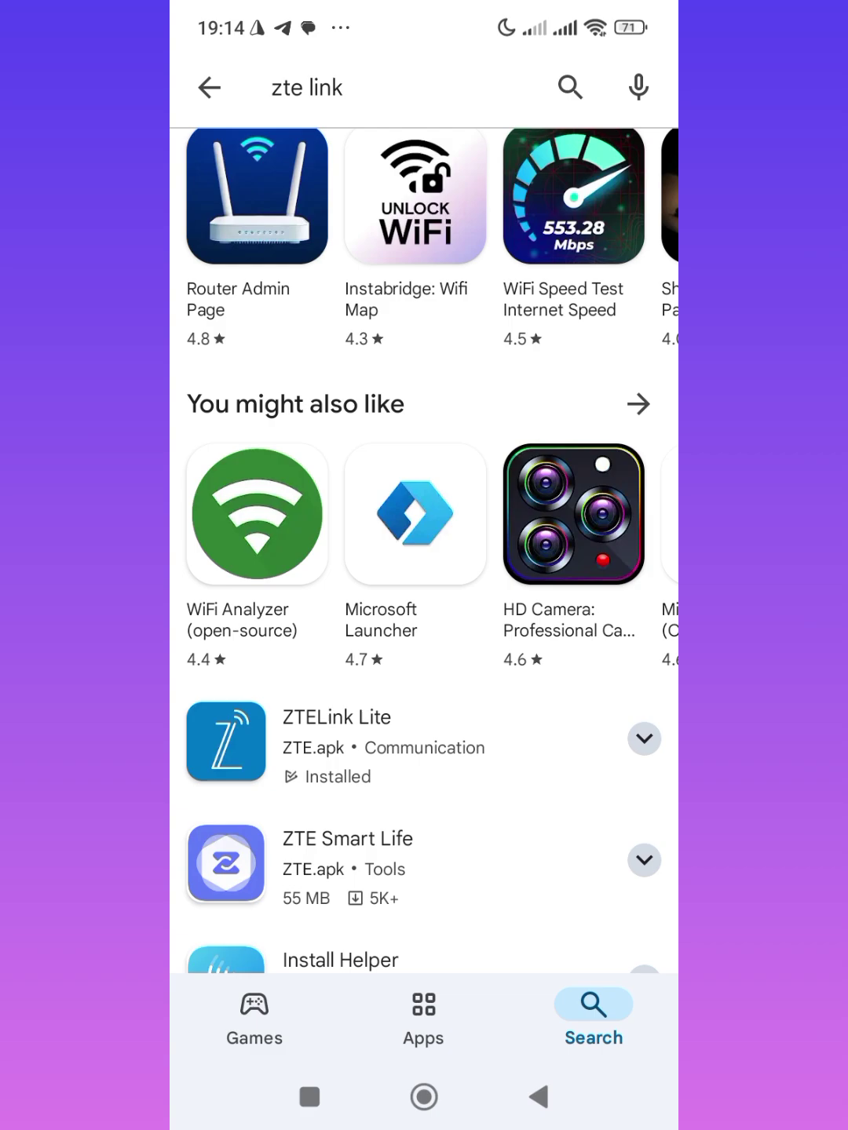
pyautogui.click(424, 1096)
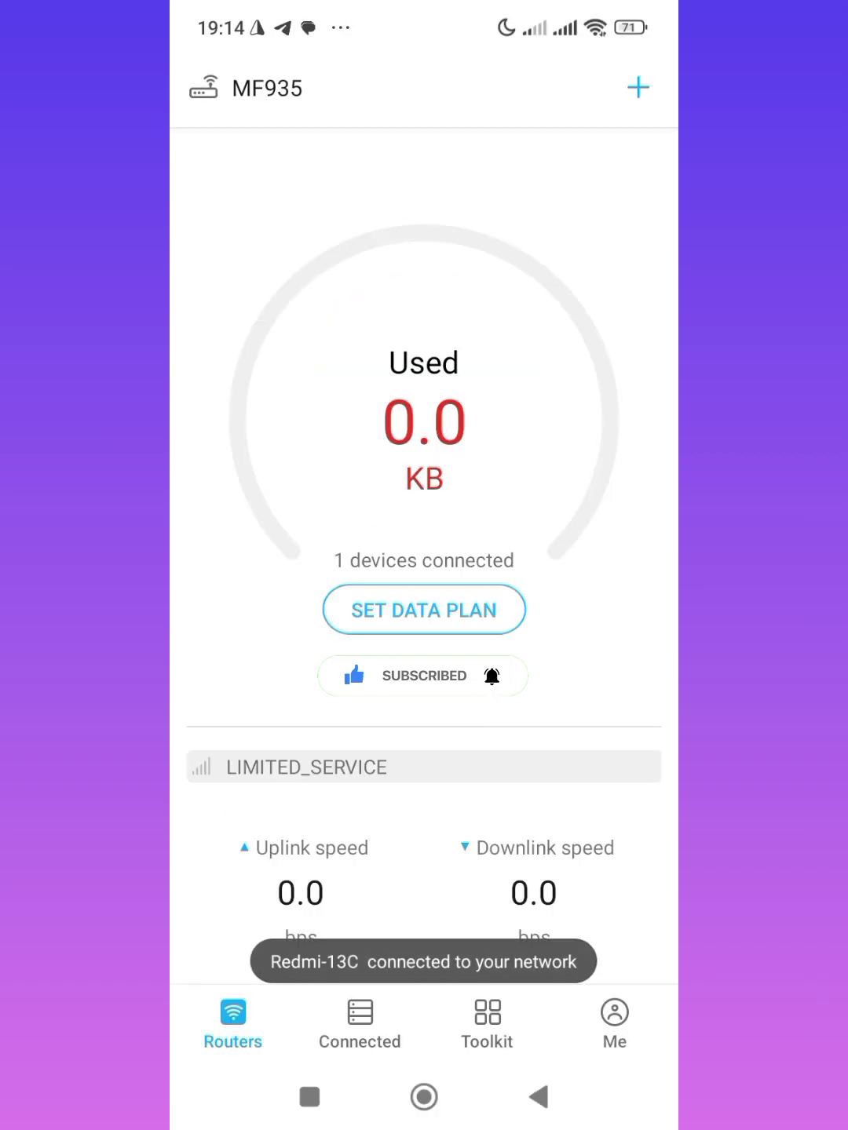
# - In ZTELink Lite, view connected devices, then check the empty SMS inbox from Toolkit and back out
pyautogui.click(423, 1097)
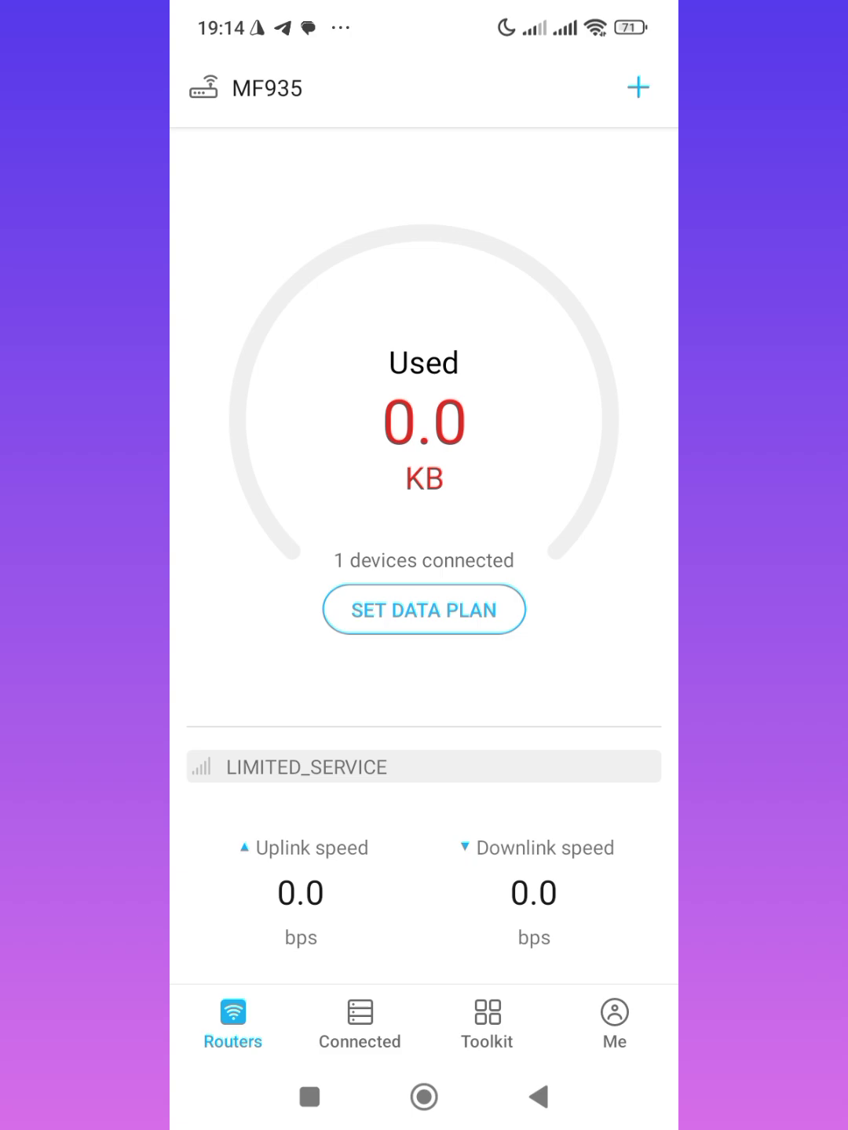
pyautogui.click(359, 1022)
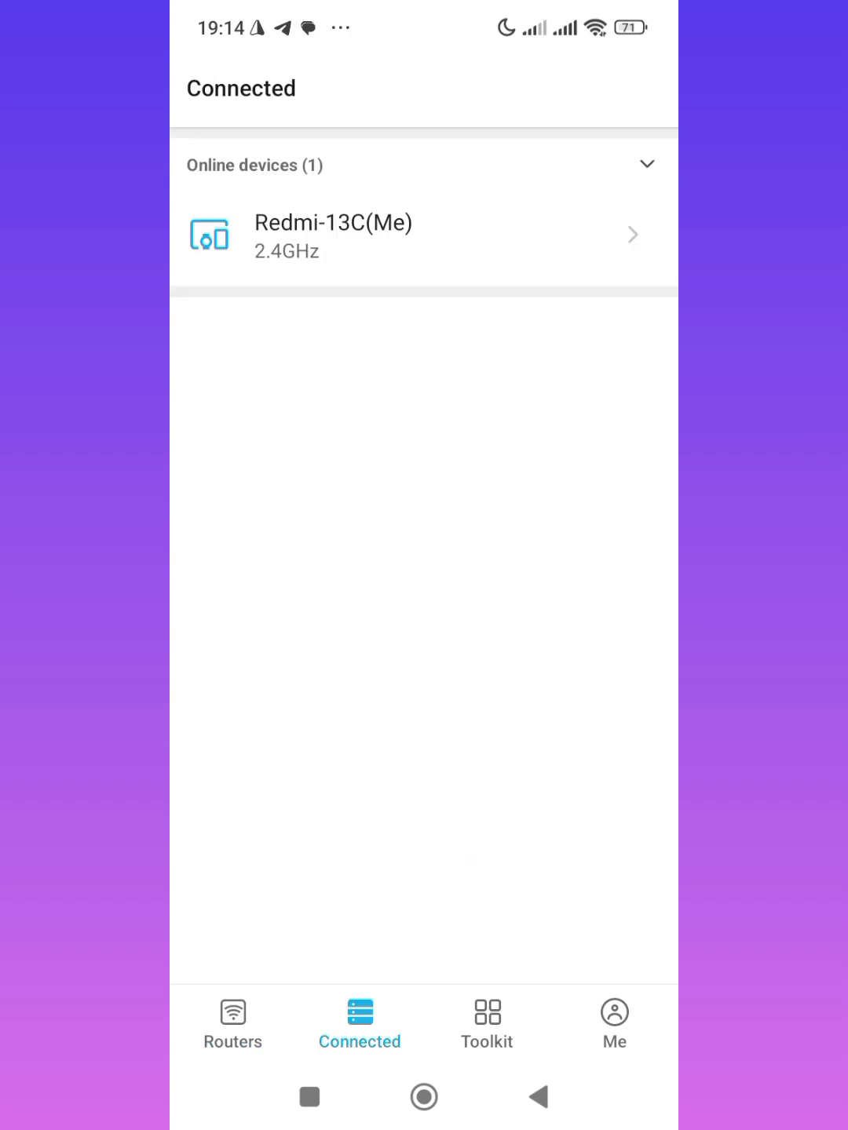
pyautogui.click(486, 1022)
pyautogui.click(424, 203)
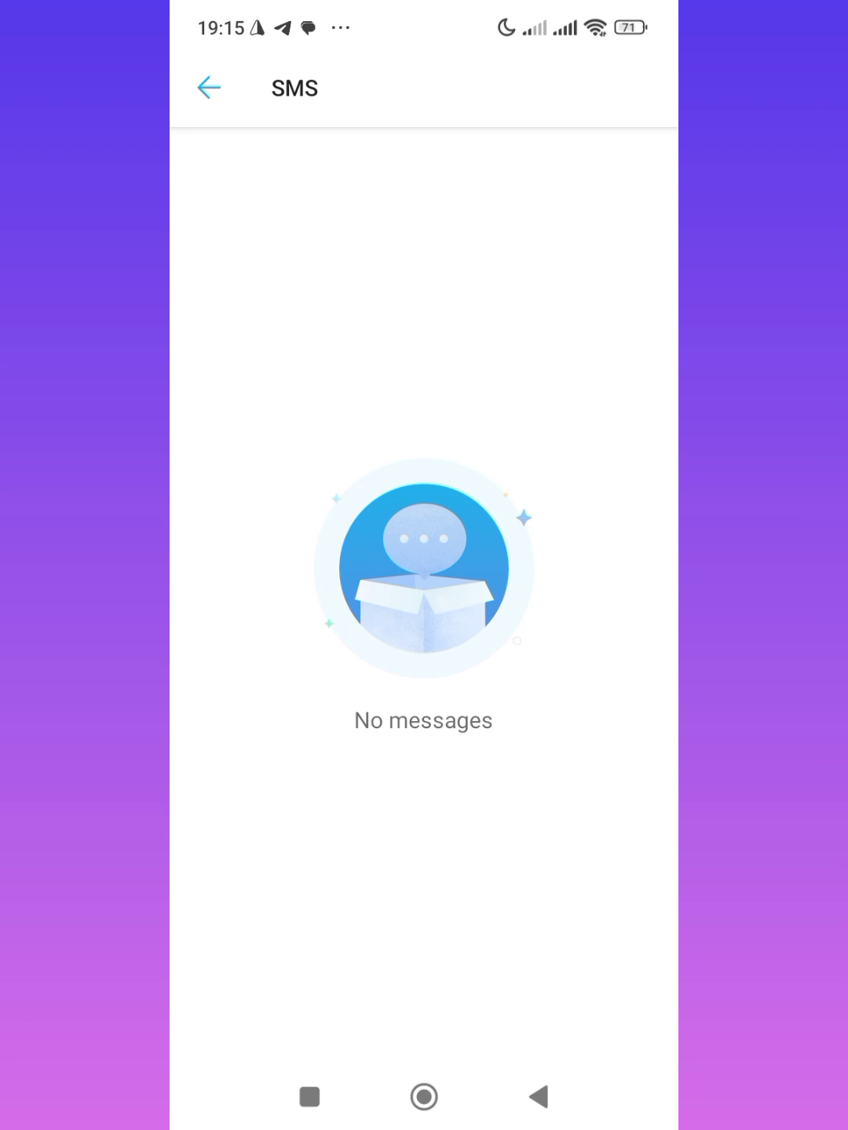
pyautogui.click(208, 86)
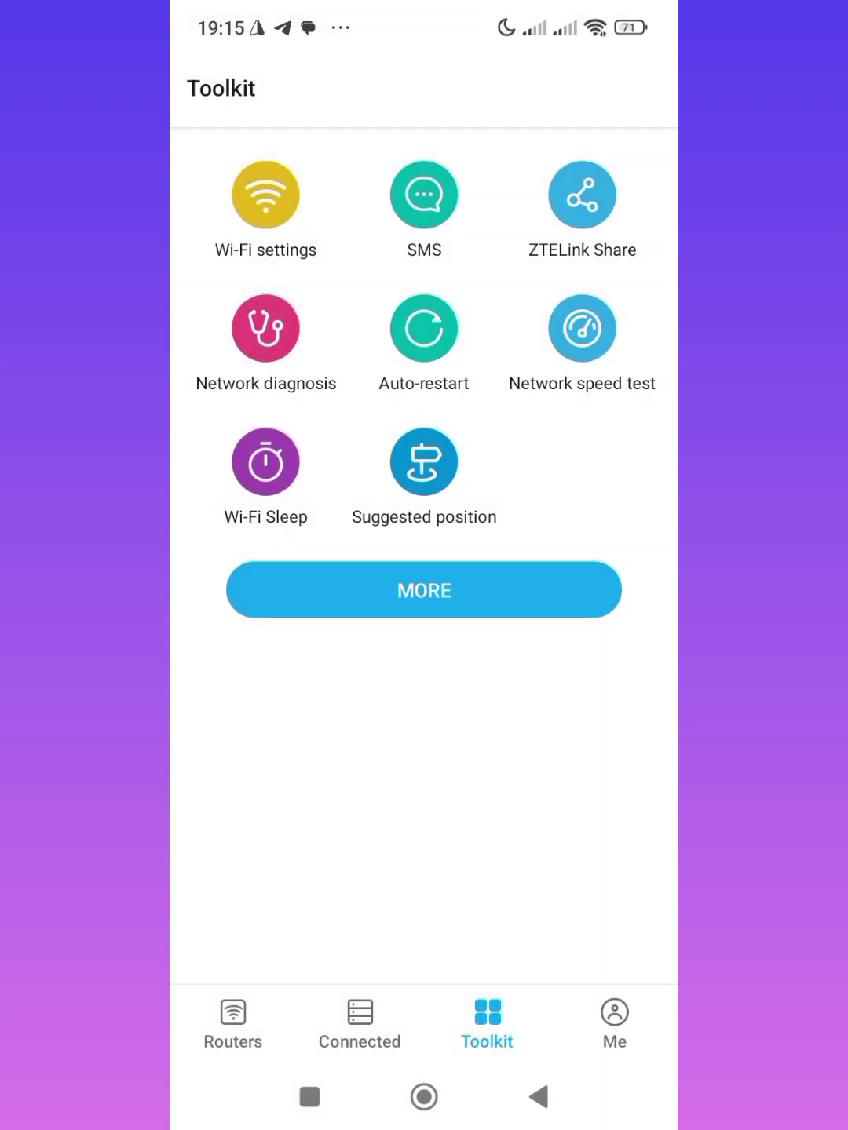
# - In ZTELink, glance at the side menu, then start marking the 50017 message for deletion
pyautogui.click(424, 1097)
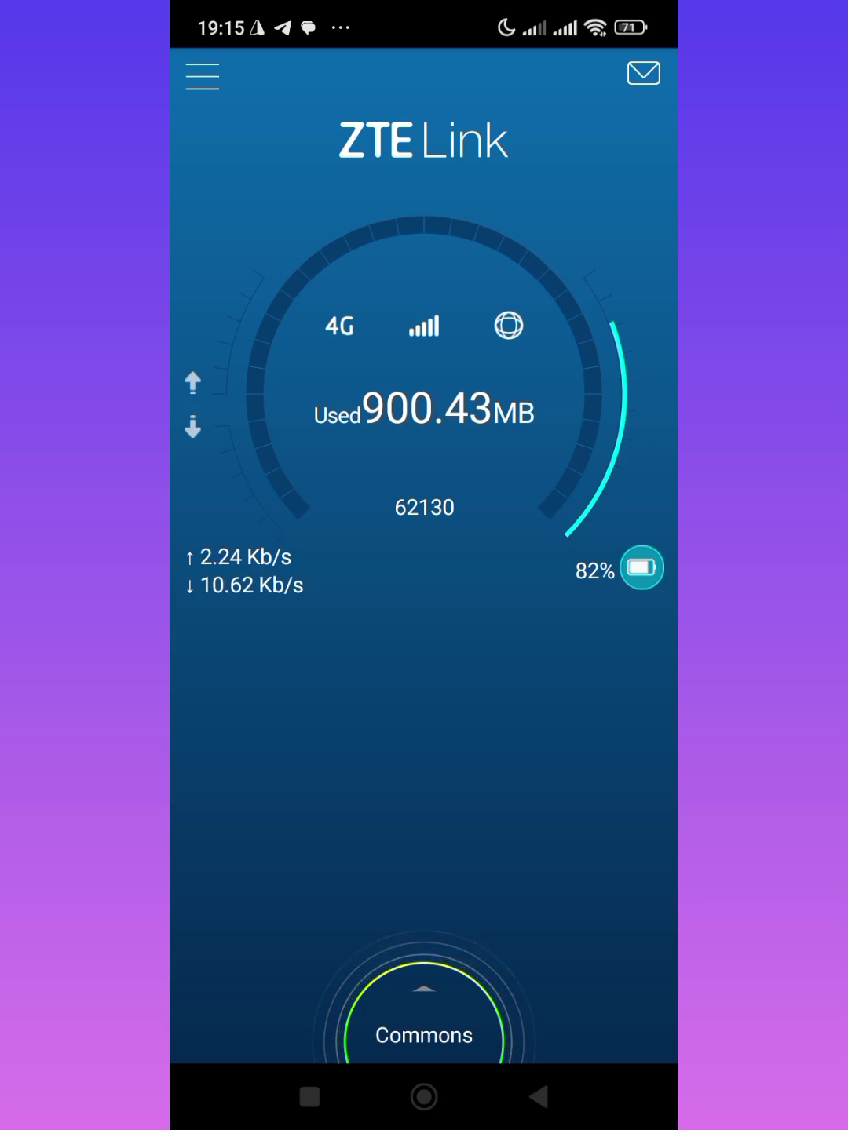
pyautogui.click(203, 77)
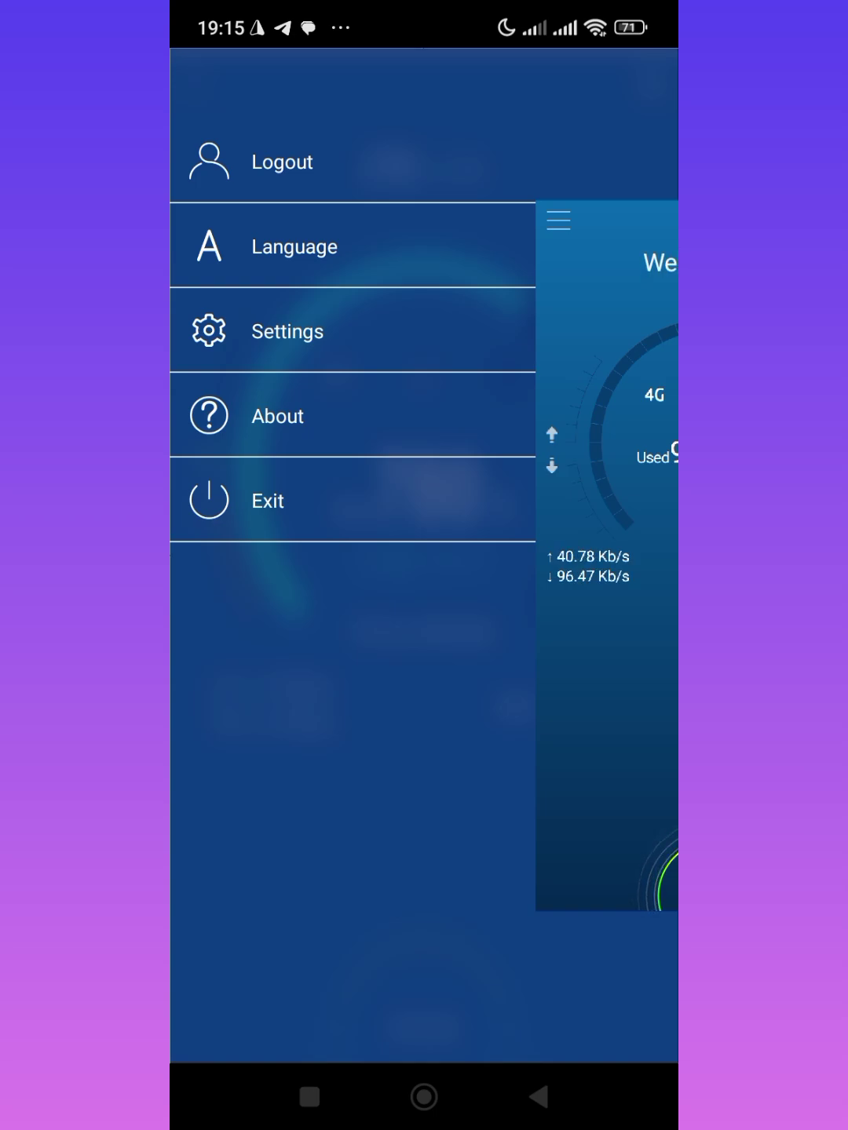
pyautogui.click(609, 662)
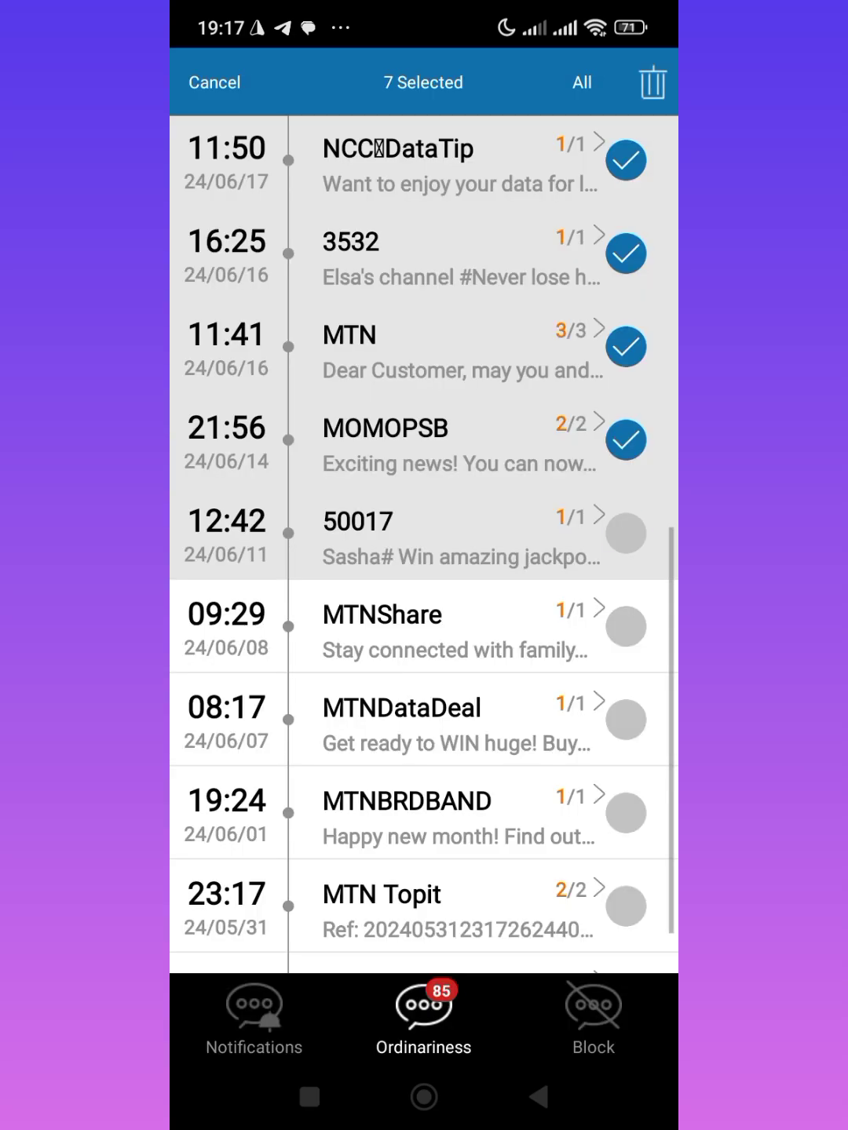
pyautogui.click(625, 533)
# - Mark the MTNShare, MTNDataDeal, MTN Topit, MTNN-NIN and MTNBRDBAND messages for deletion
pyautogui.click(625, 626)
pyautogui.scroll(-1, 424, 530)
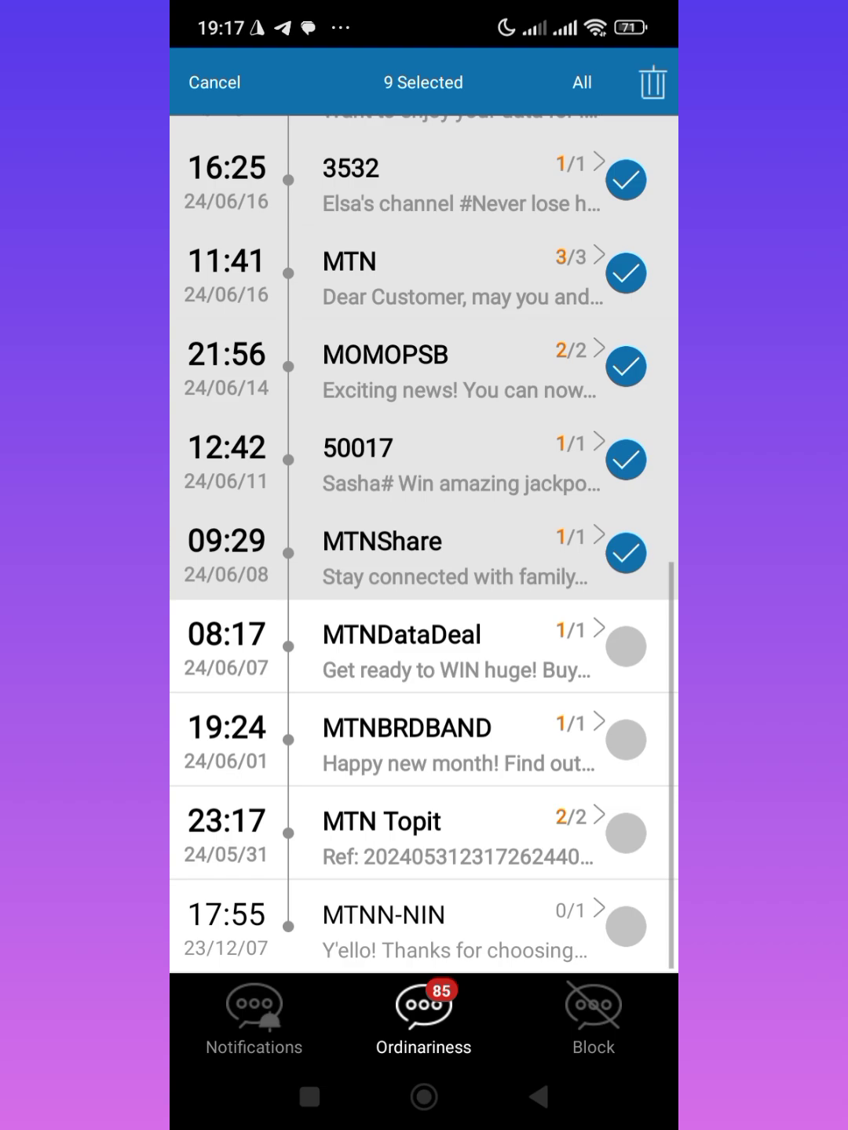
pyautogui.click(626, 646)
pyautogui.click(626, 832)
pyautogui.click(625, 926)
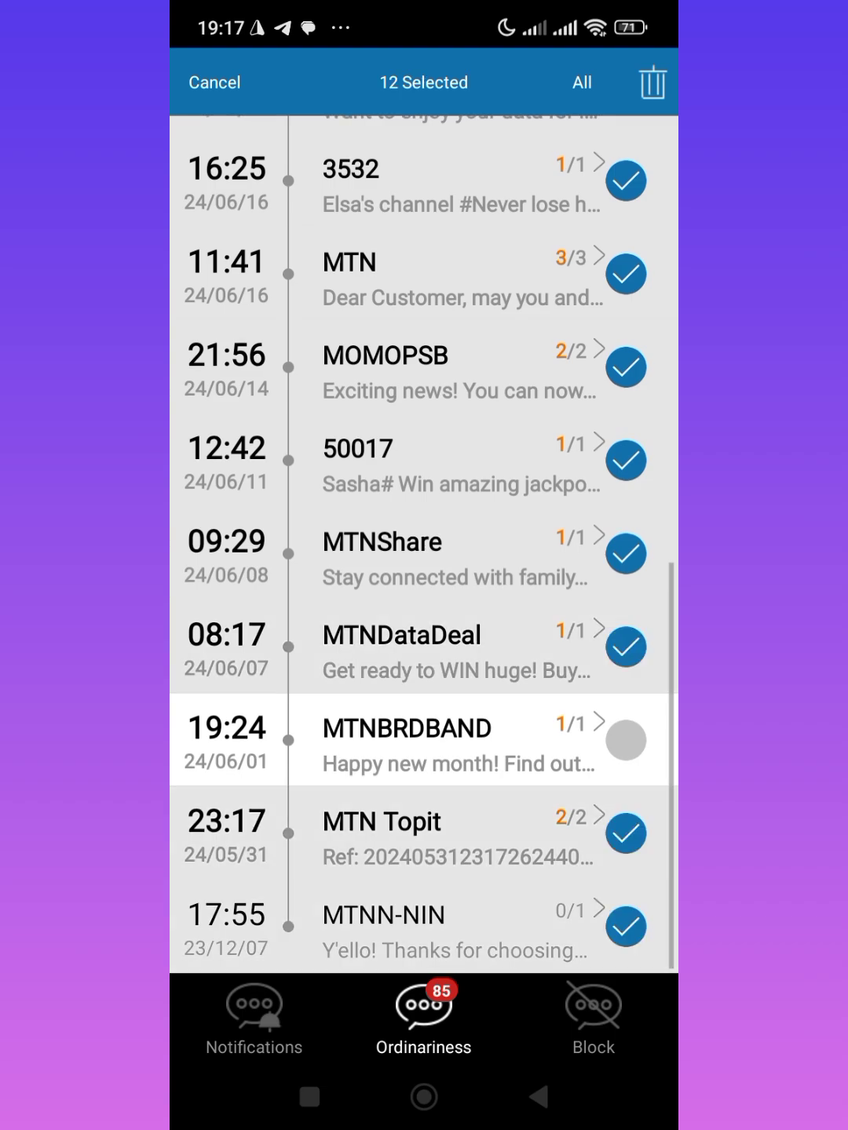
pyautogui.click(625, 739)
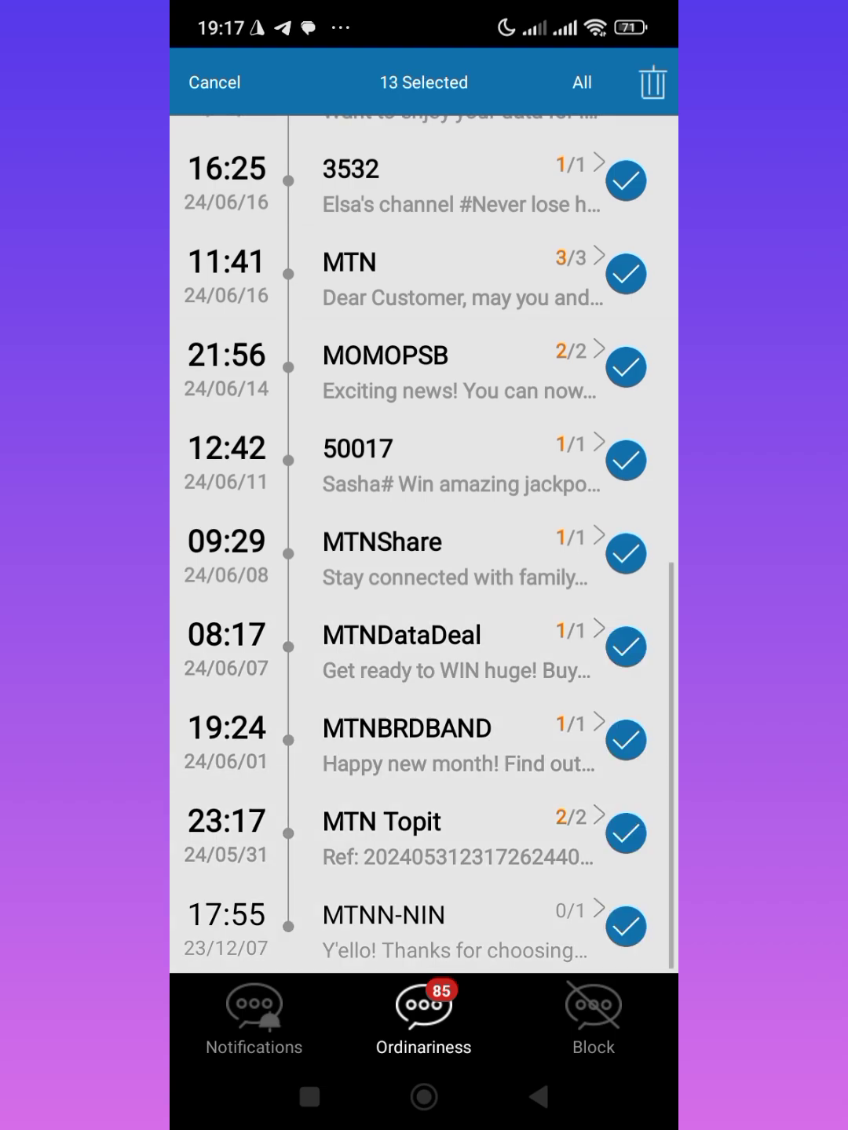
# - Delete the thirteen selected messages and confirm, leaving the SMS list empty
pyautogui.click(651, 82)
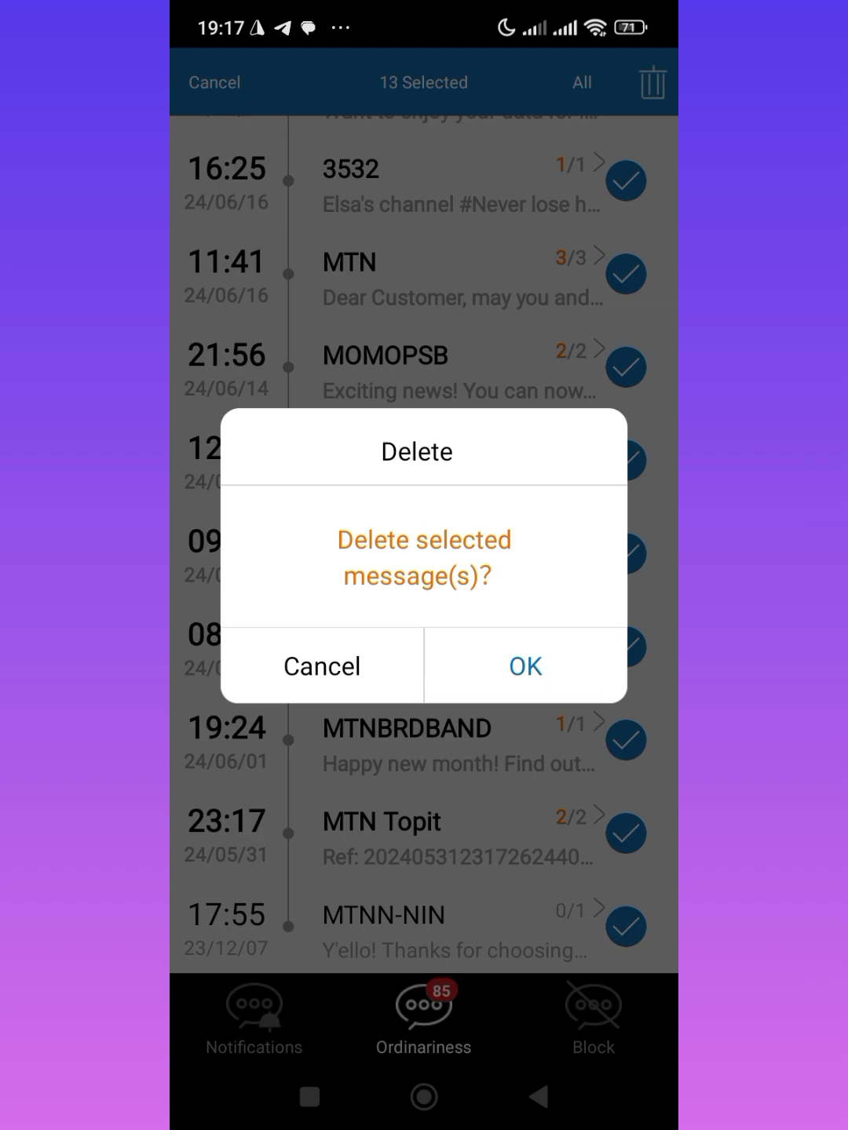
pyautogui.click(525, 665)
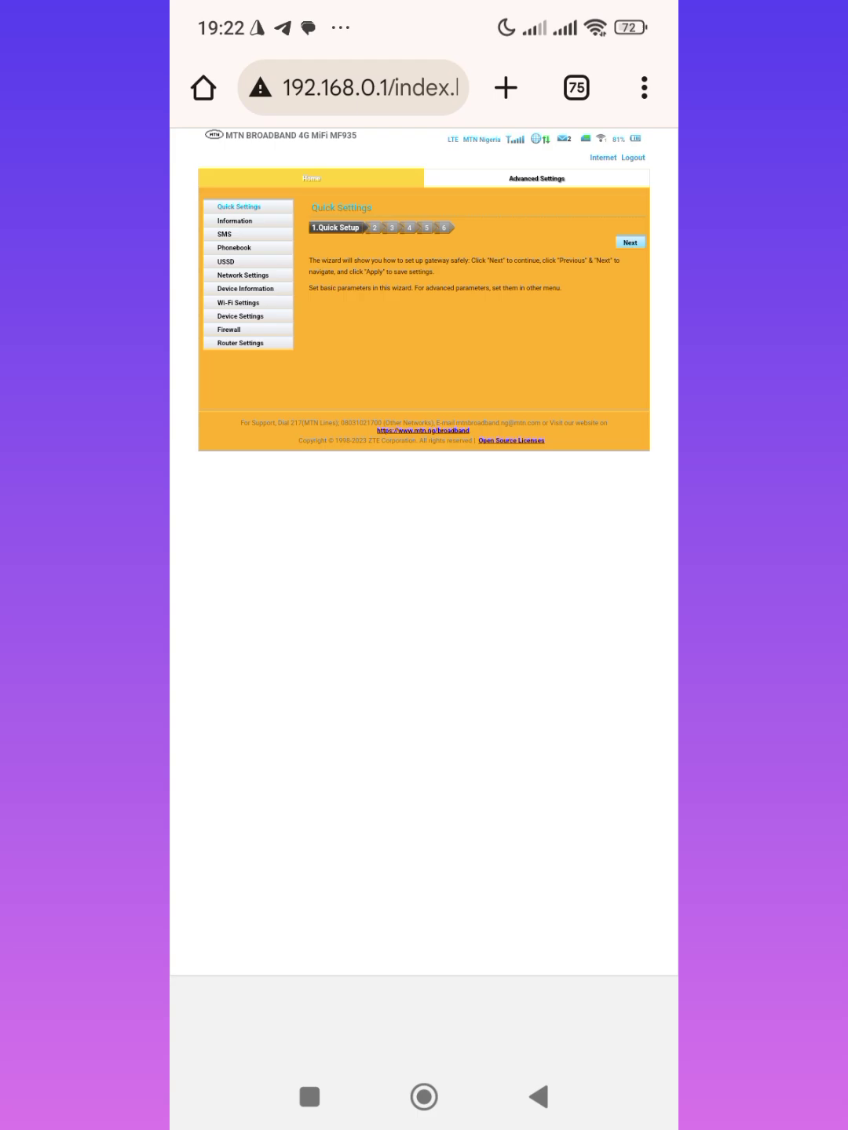
pyautogui.scroll(3, 424, 353)
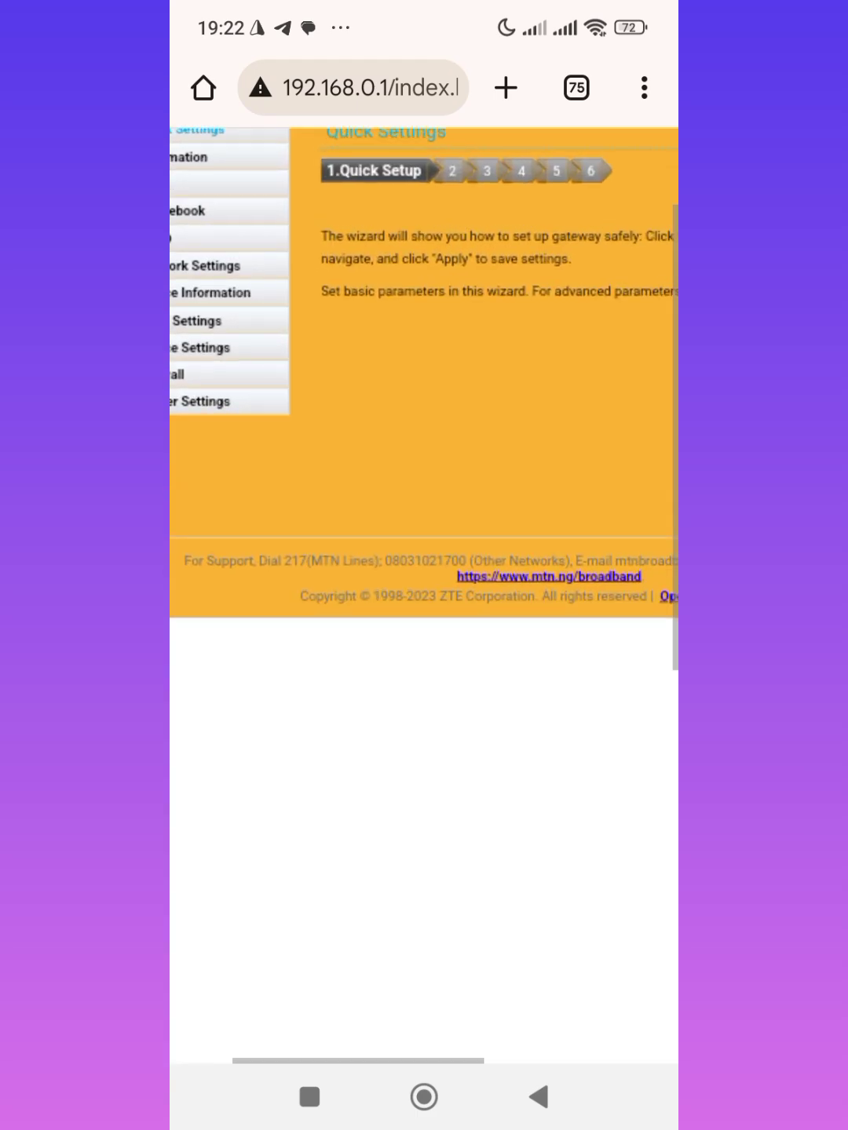
# - Open the router's Device SMS inbox, now holding 2/100 messages from myMTN
pyautogui.click(325, 295)
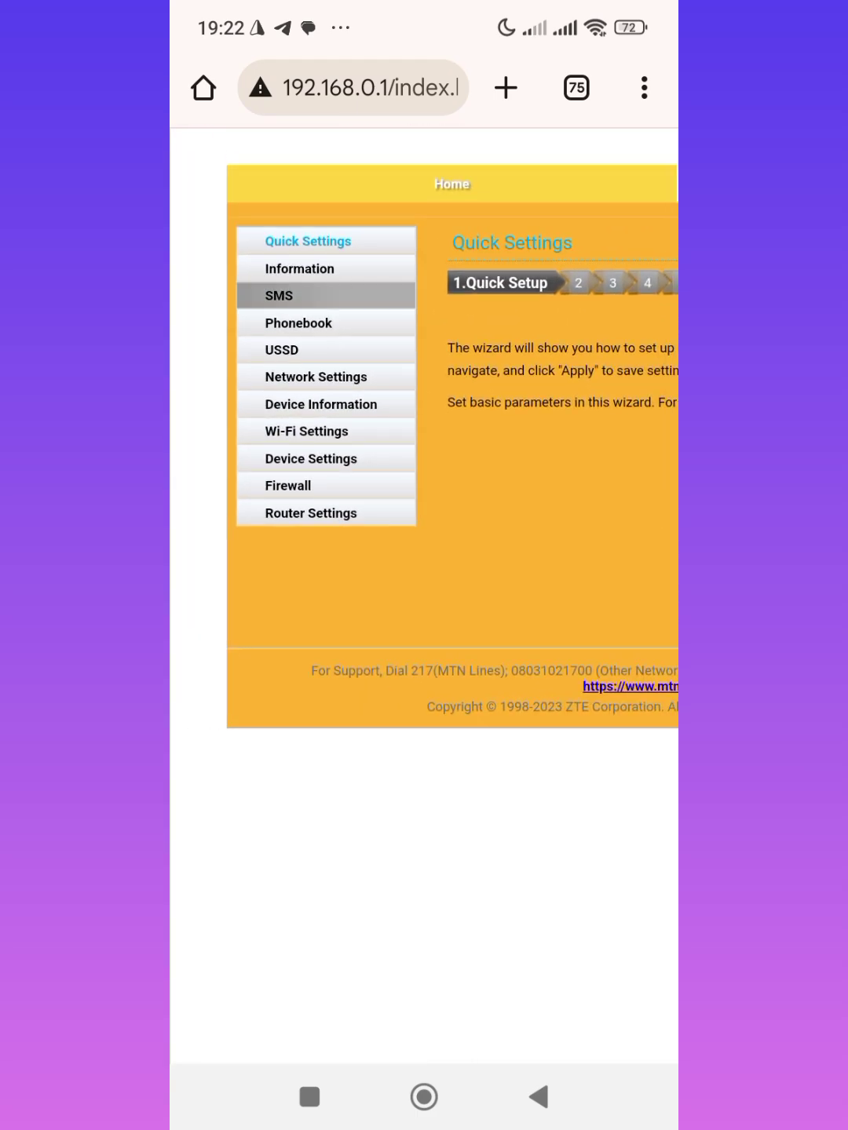
pyautogui.hscroll(5, 424, 530)
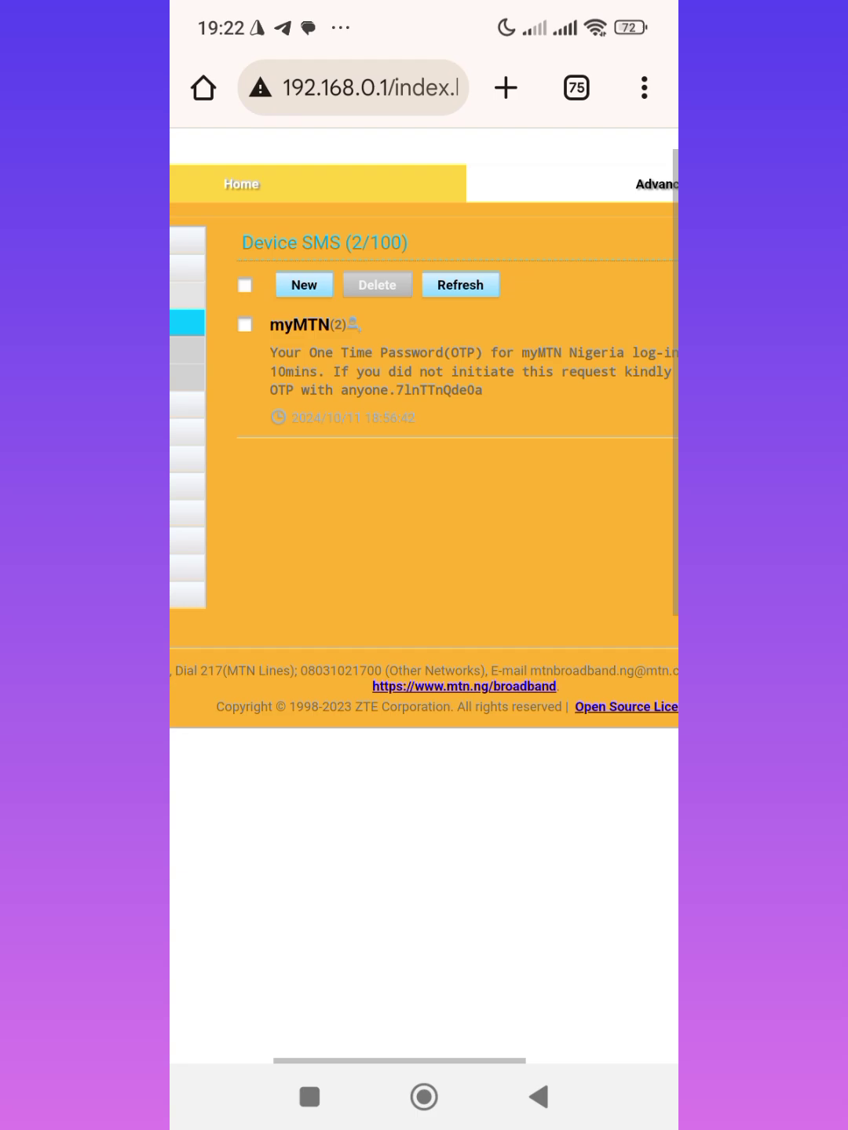
pyautogui.hscroll(2, 424, 530)
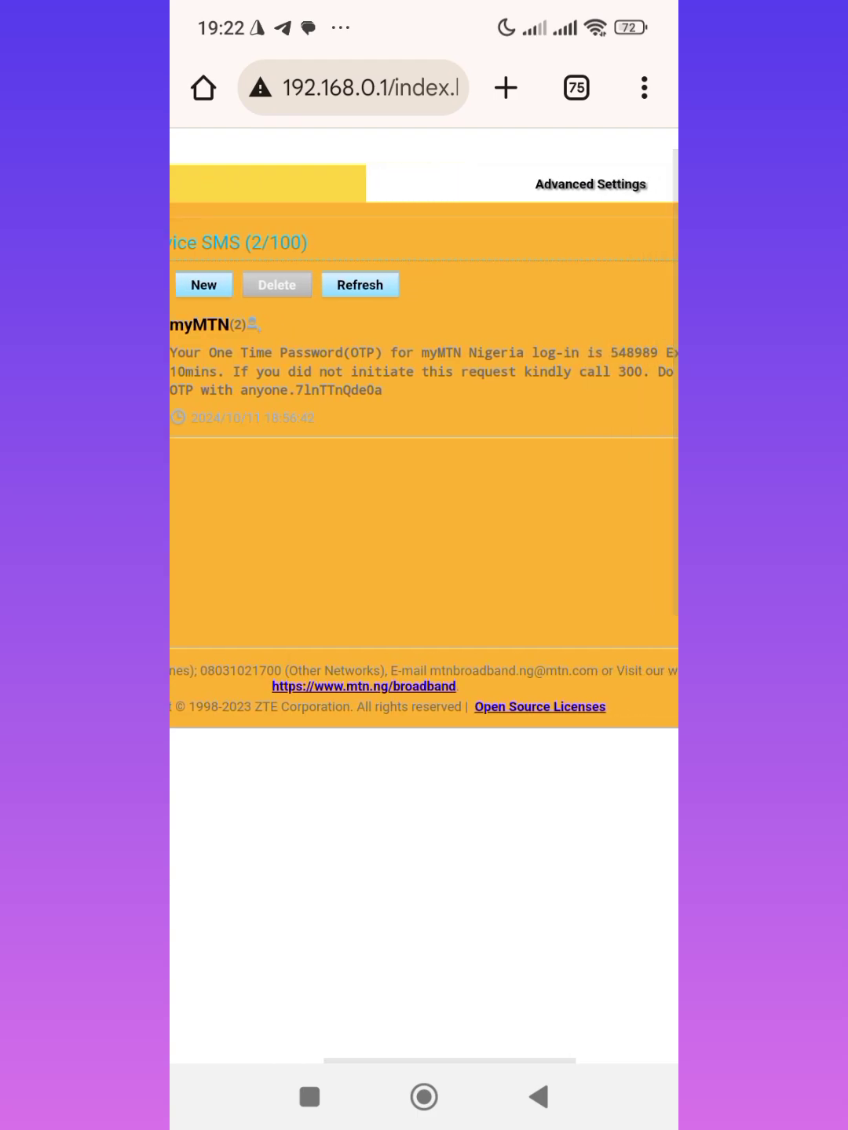
pyautogui.hscroll(4, 424, 442)
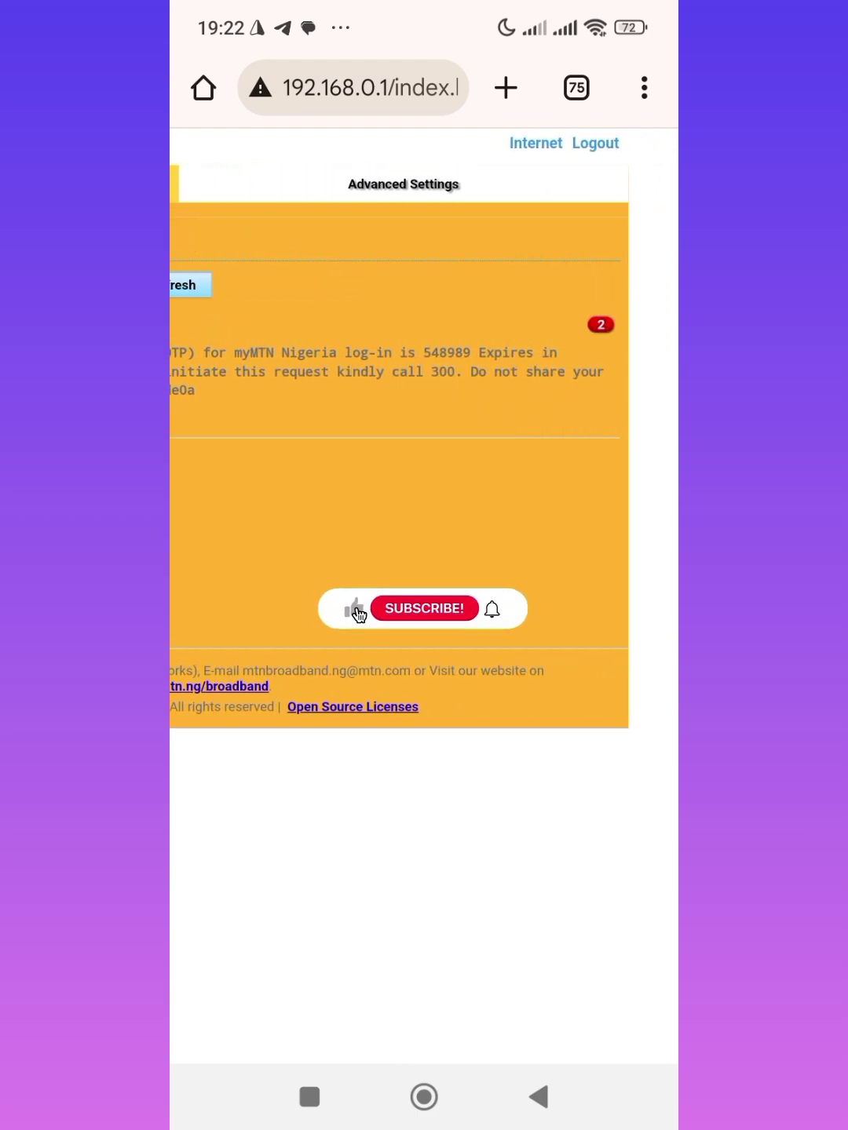
pyautogui.hscroll(-4, 424, 442)
pyautogui.hscroll(-1, 424, 442)
pyautogui.hscroll(-1, 424, 442)
pyautogui.hscroll(-2, 424, 441)
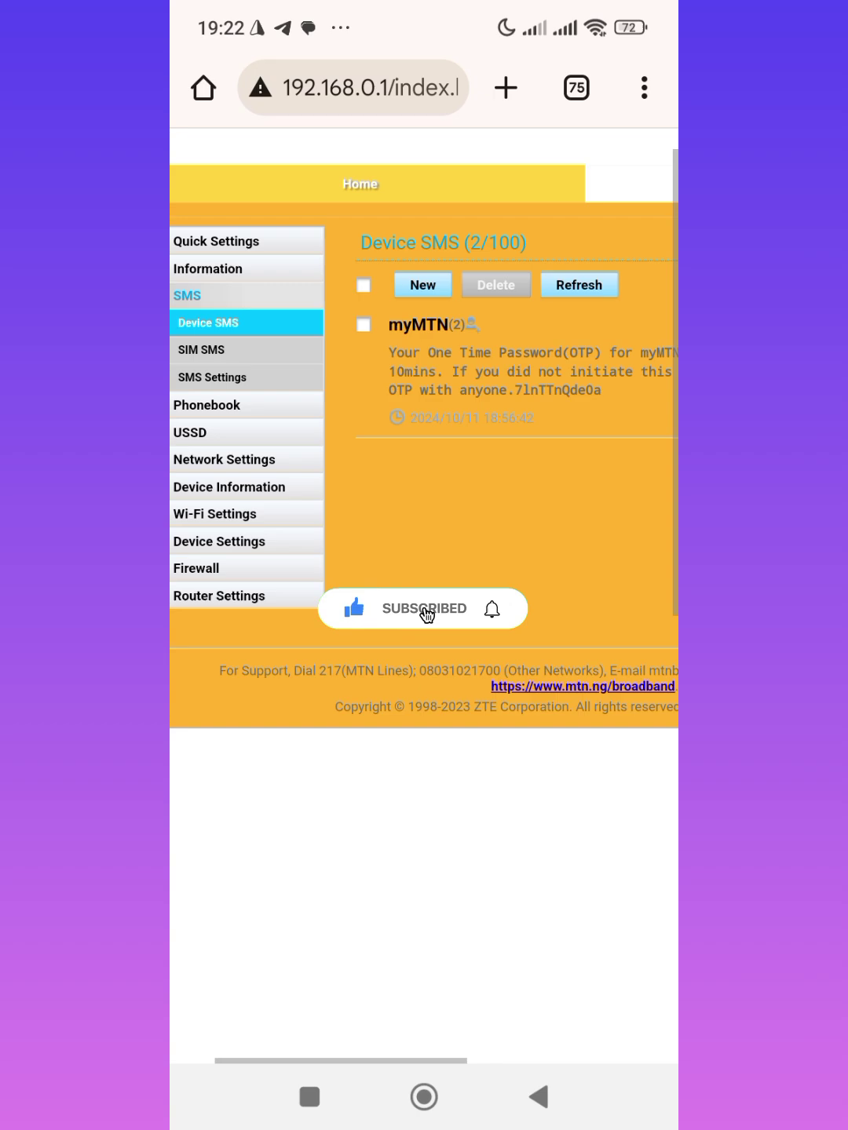
pyautogui.hscroll(3, 424, 442)
pyautogui.hscroll(4, 424, 441)
pyautogui.hscroll(2, 424, 441)
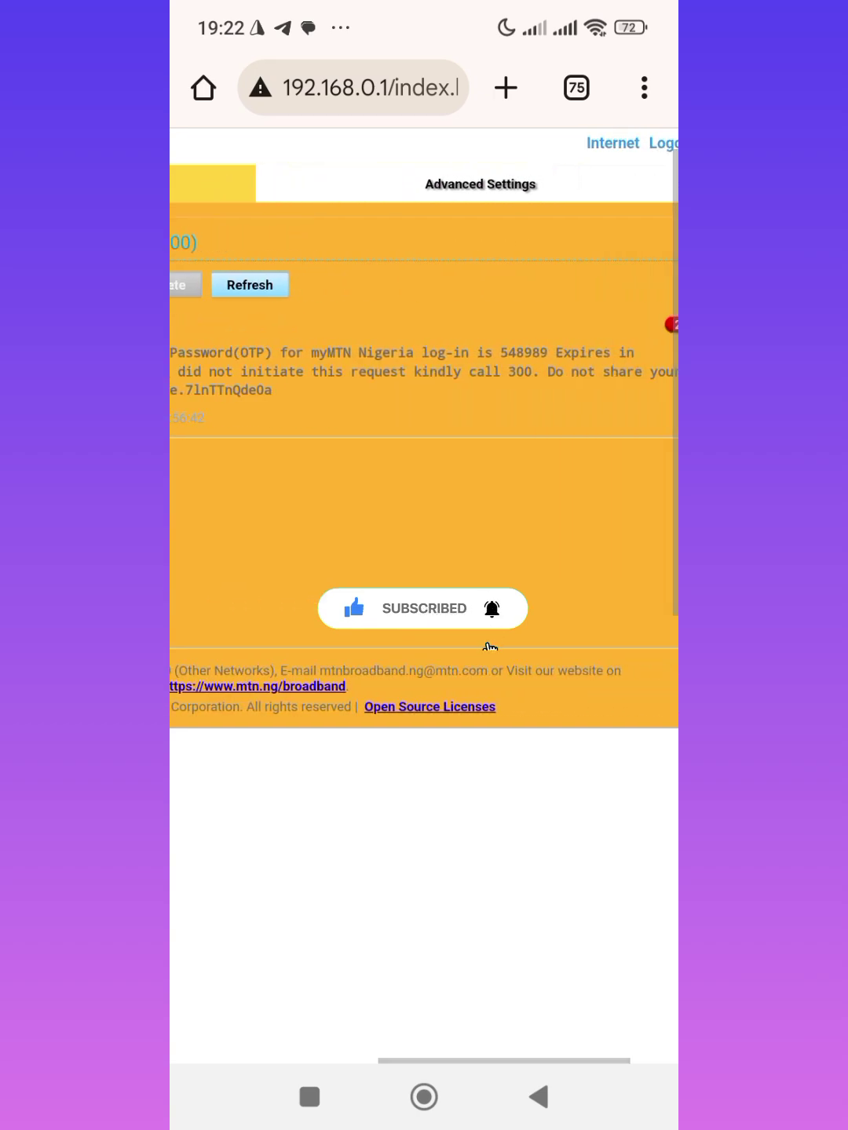
pyautogui.hscroll(-4, 424, 441)
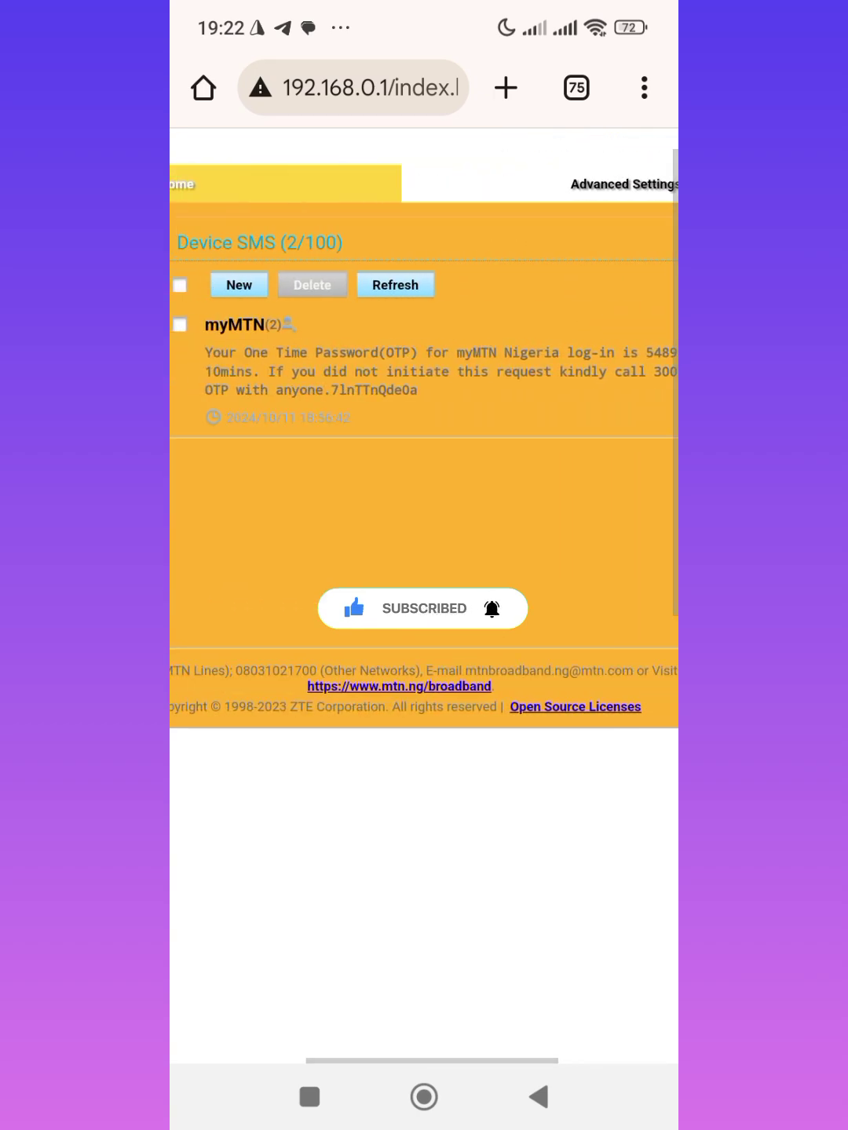
pyautogui.hscroll(3, 423, 441)
pyautogui.hscroll(-3, 424, 441)
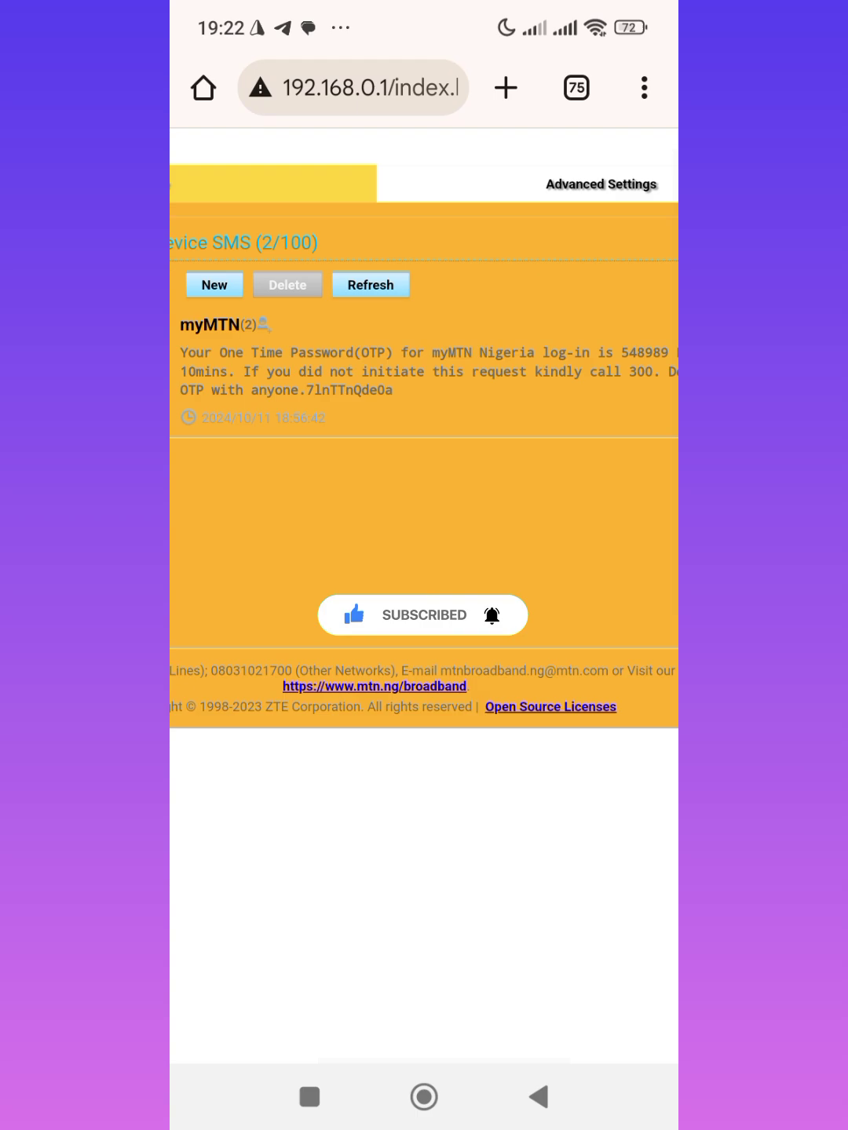
pyautogui.scroll(-2, 424, 441)
pyautogui.scroll(-2, 424, 441)
pyautogui.scroll(-2, 424, 353)
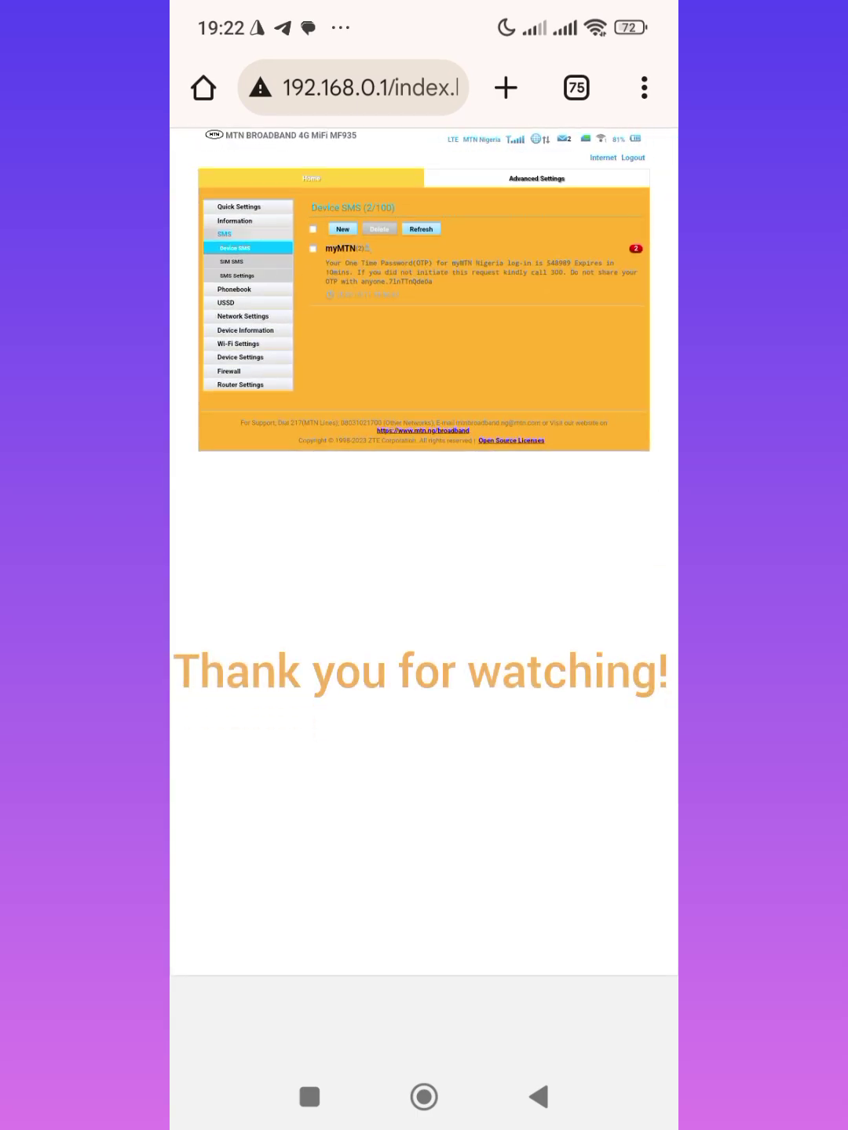